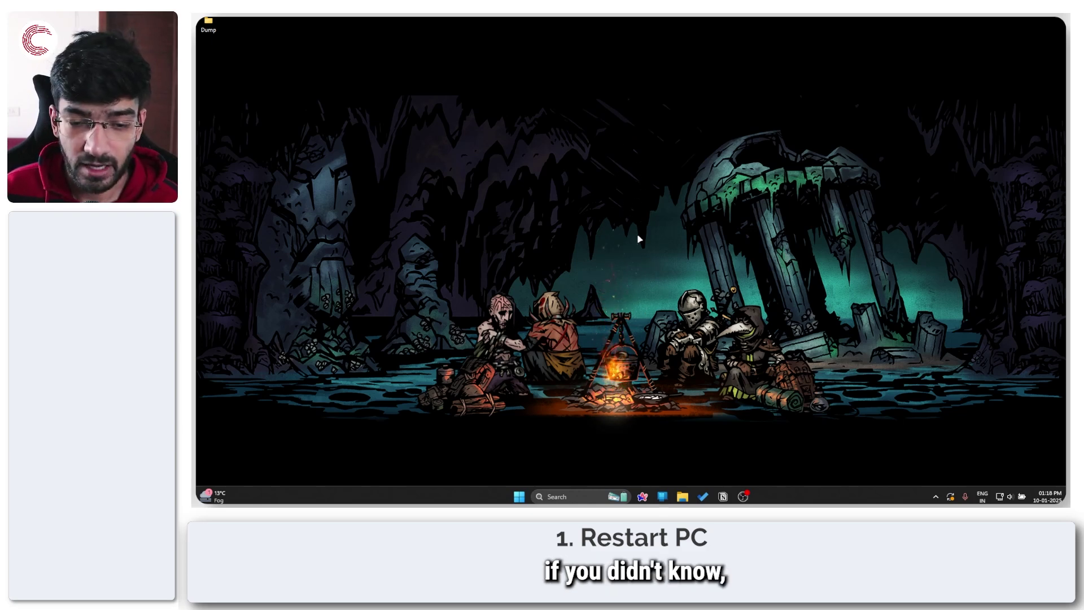
Open the Windows Start menu from the taskbar Start button.
left_click(519, 497)
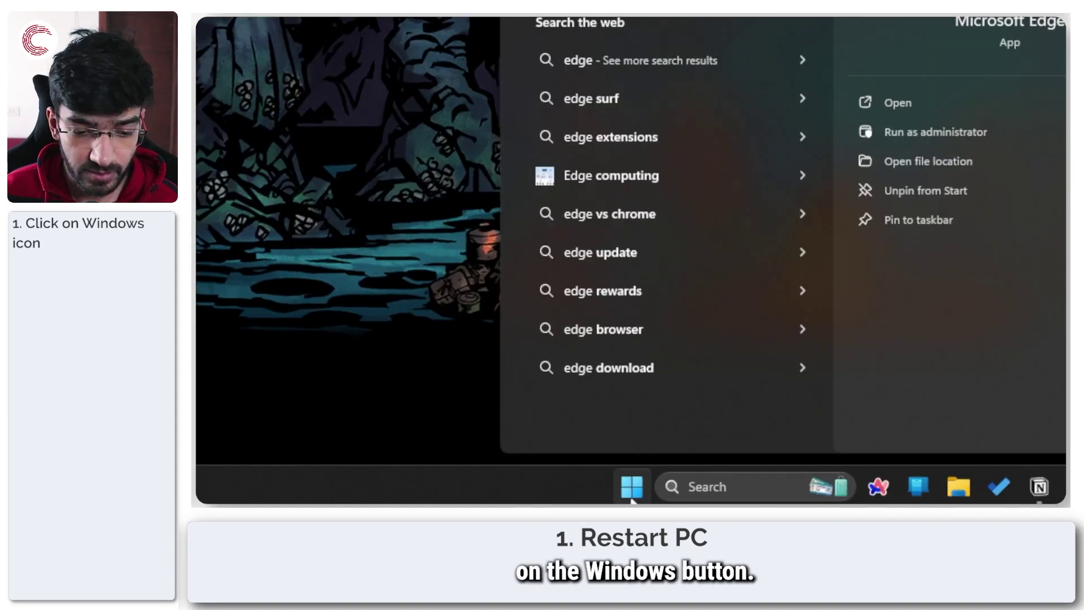
Clear the old 'edge' search, review the power menu's restart options, then dismiss Start without restarting.
key("BackSpace")
key("BackSpace")
key("BackSpace")
key("BackSpace")
left_click(631, 487)
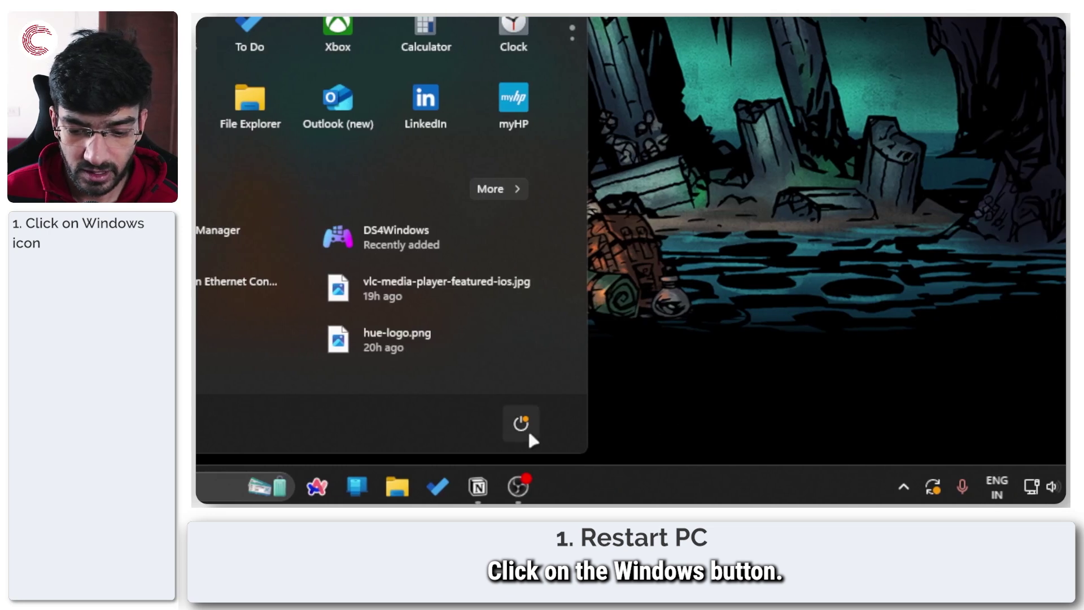
left_click(524, 427)
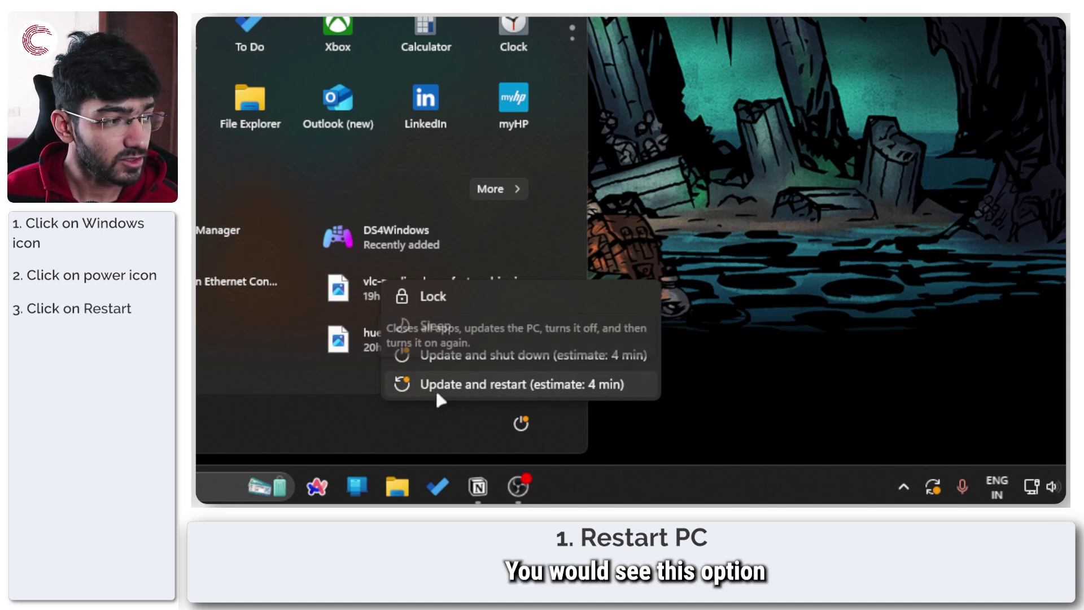
left_click(830, 161)
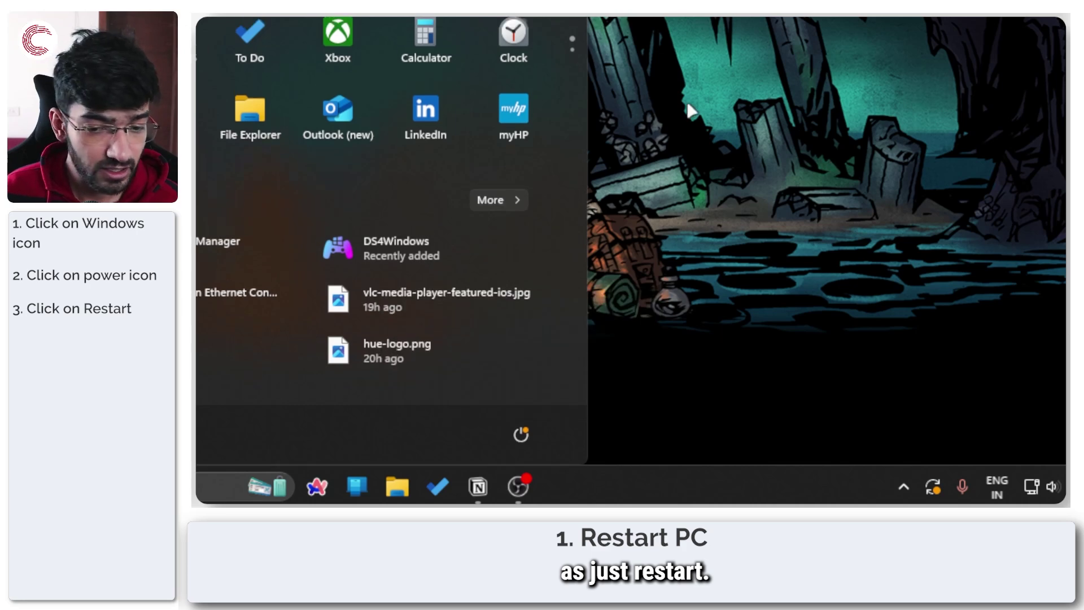
left_click(829, 157)
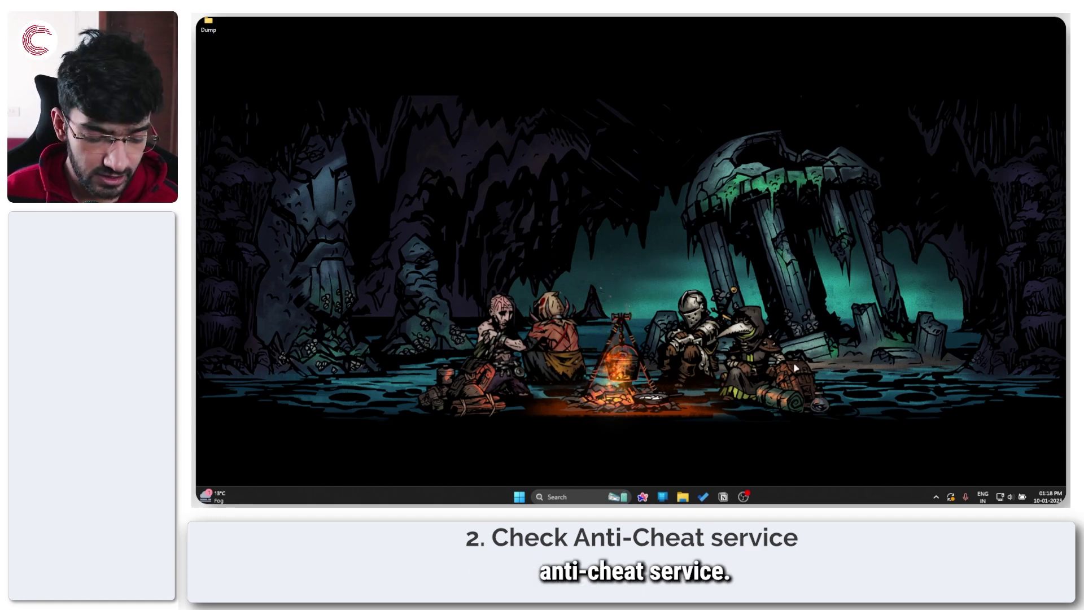
Launch Services via a 'servi' search and select the AntiCheatExpert Protection and AntiCheatExpert Service rows.
key("super")
type("ser")
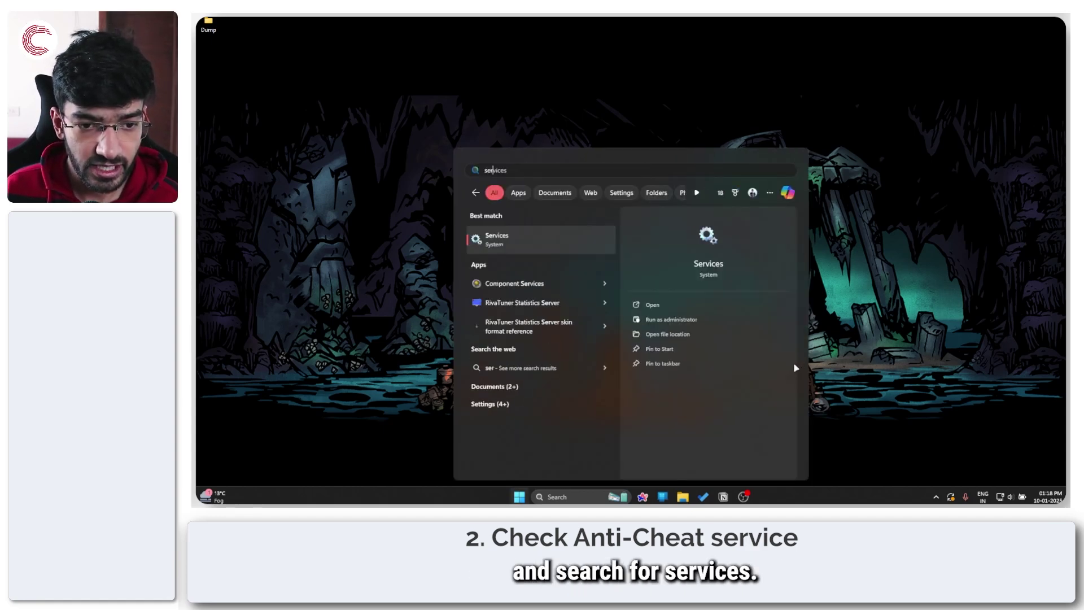
type("vi")
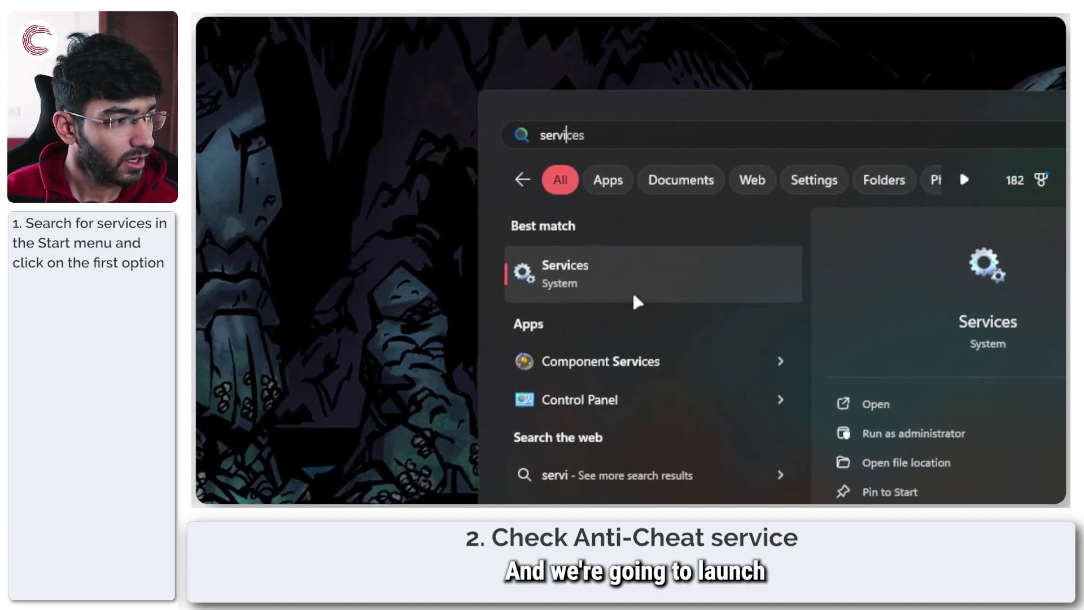
left_click(534, 251)
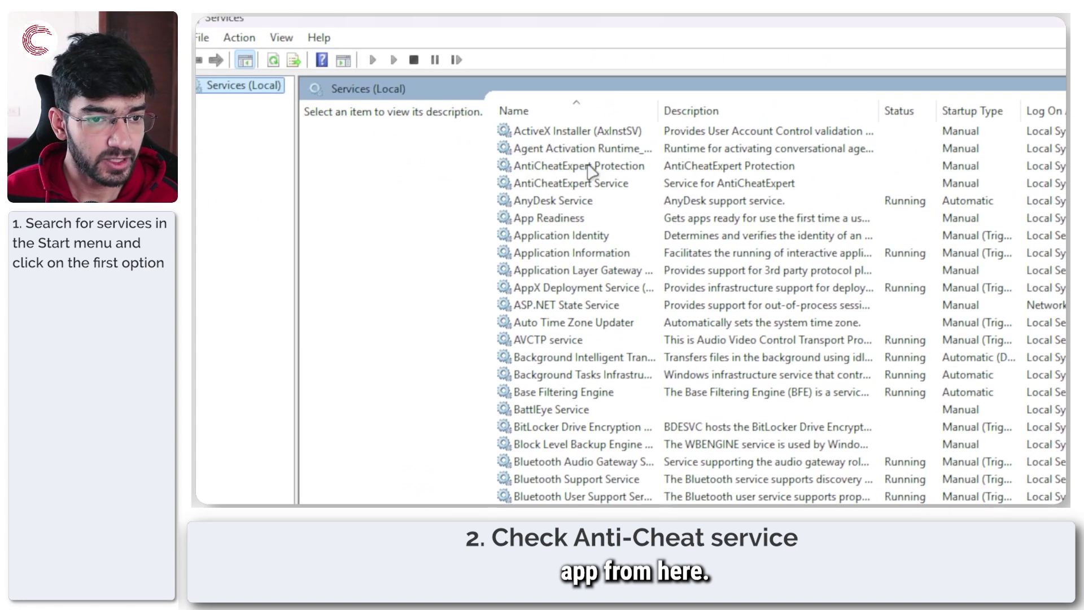
left_click(589, 167)
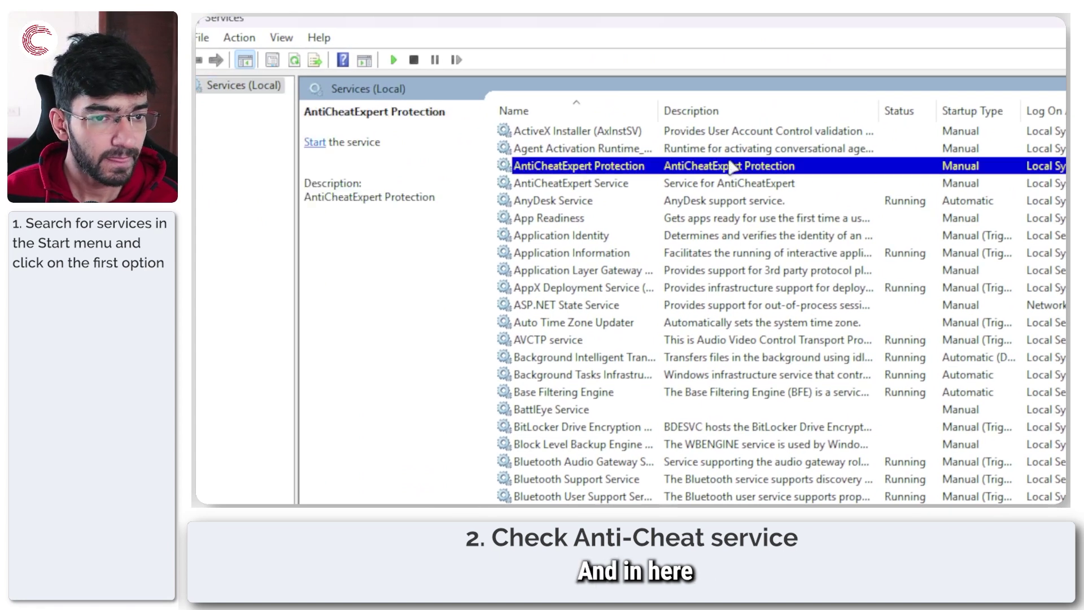
left_click(516, 185)
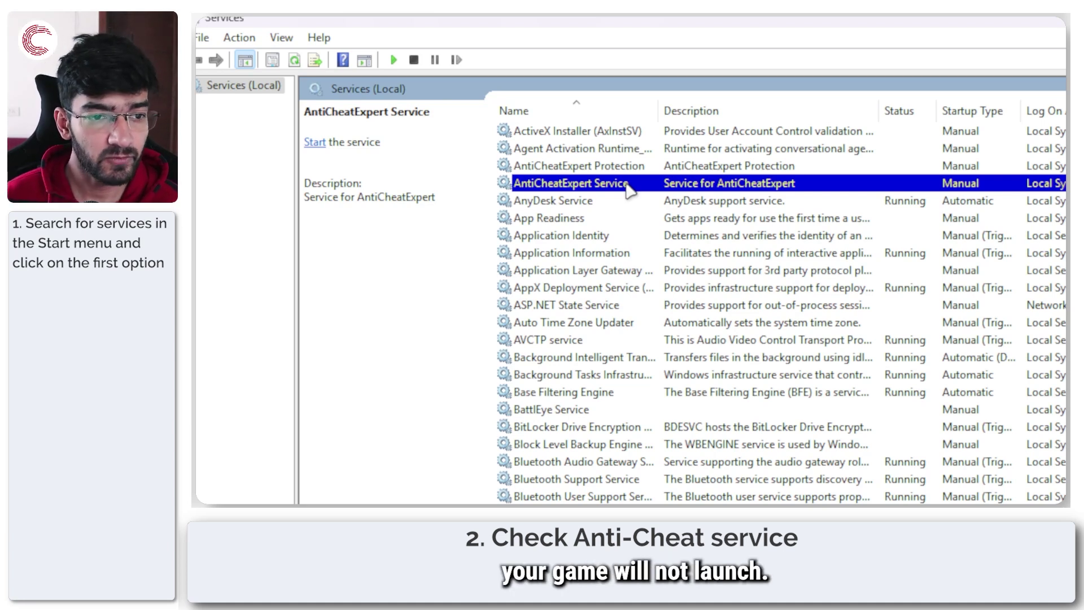
Start AntiCheatExpert Service, choose its startup type, and apply and confirm the properties.
double_click(662, 184)
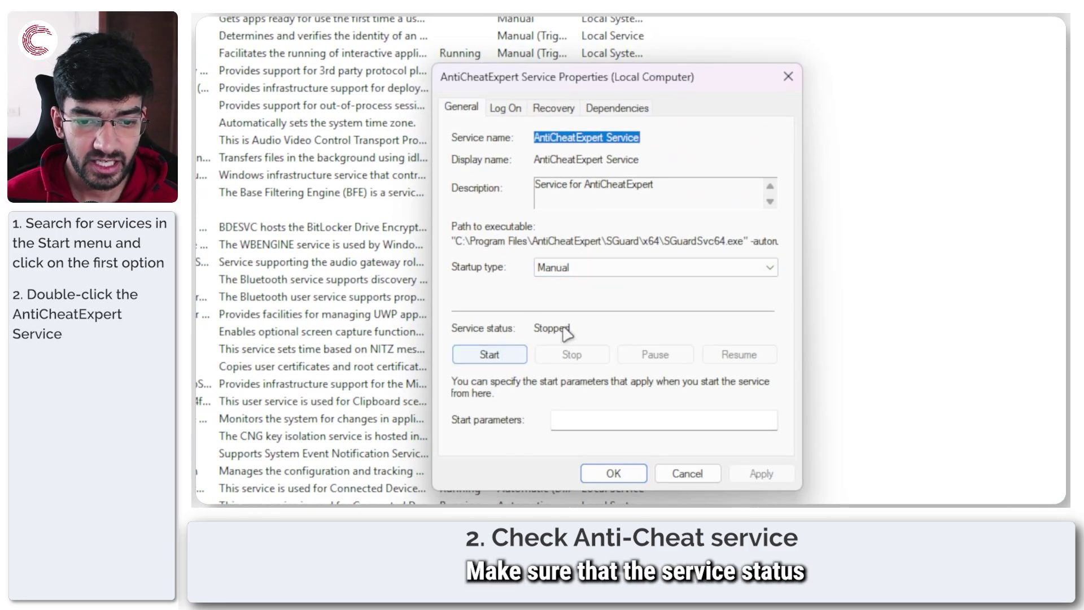
left_click(492, 358)
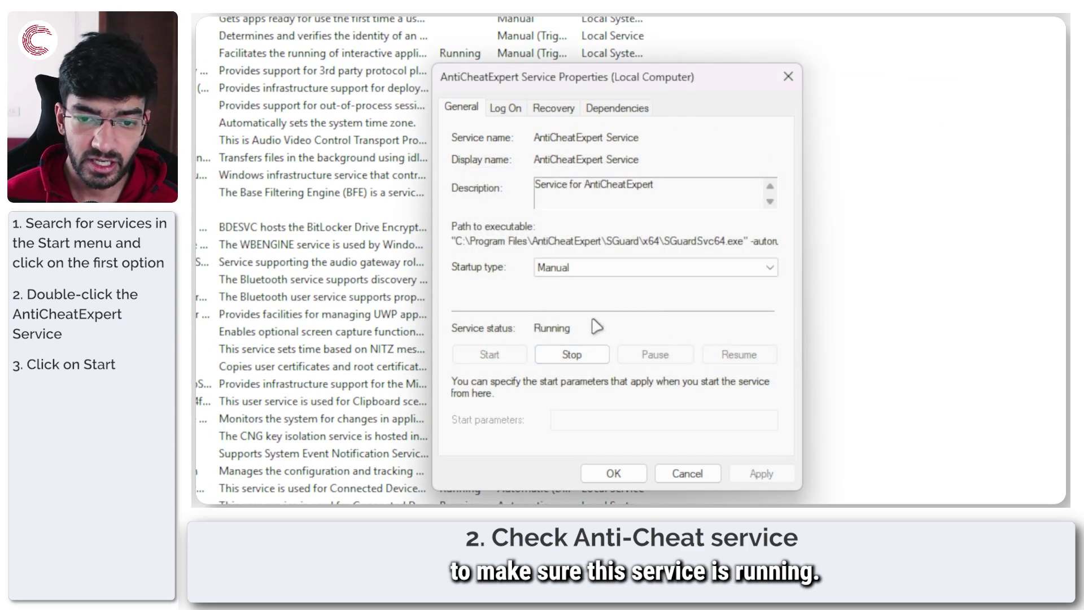
left_click(603, 269)
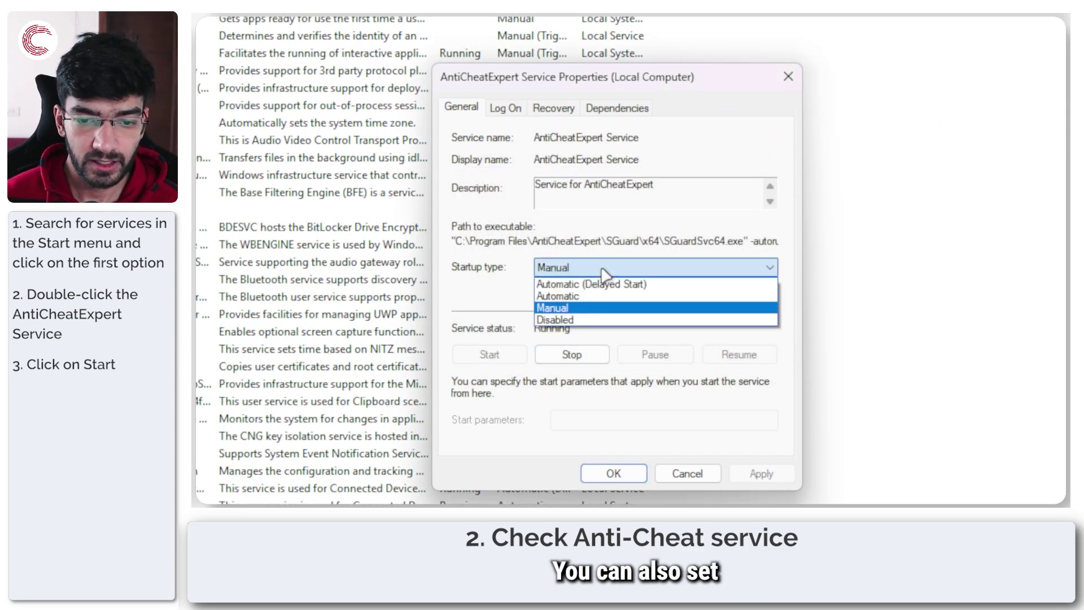
left_click(600, 308)
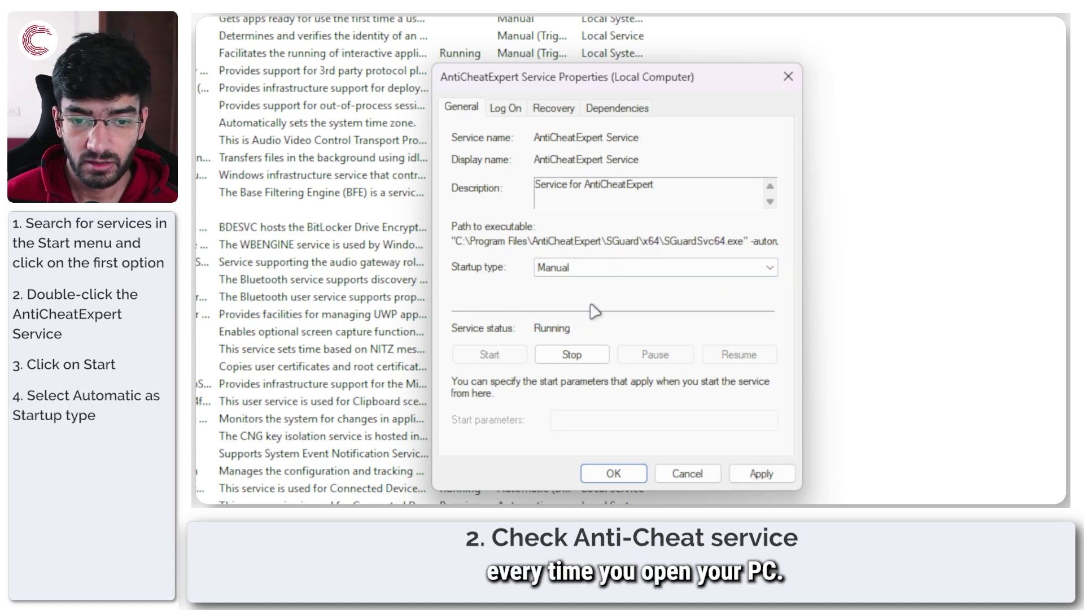
left_click(736, 473)
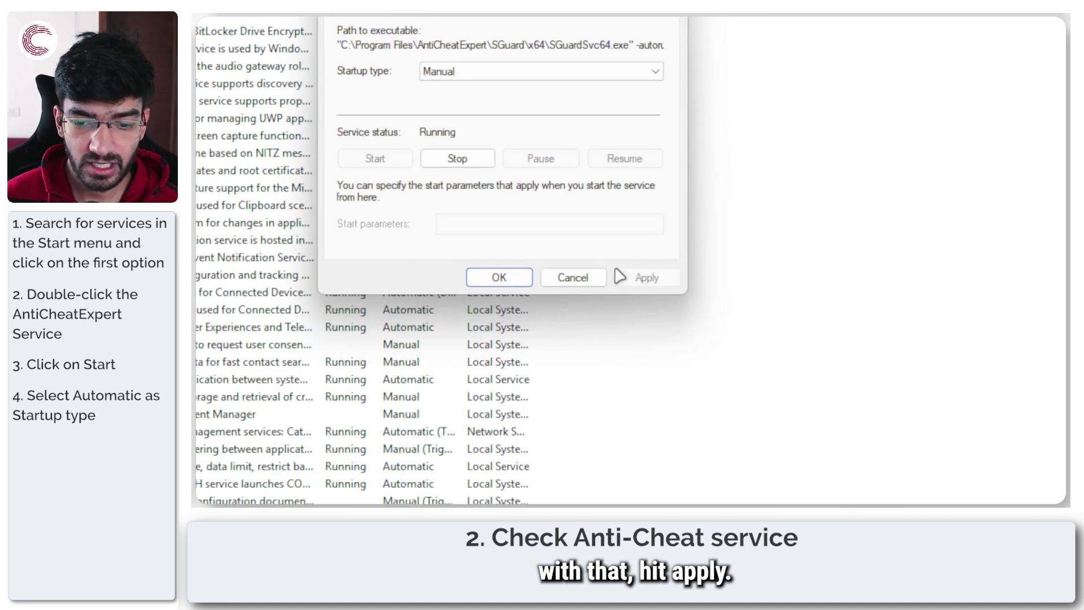
left_click(476, 277)
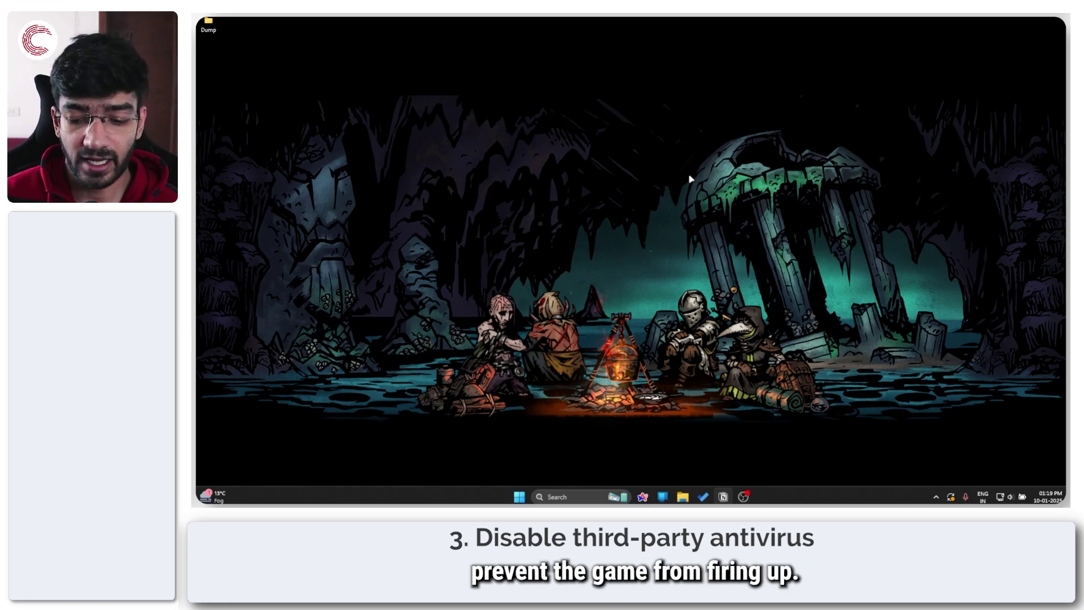
Launch Windows Security from a 'windows security' search and go to Virus & threat protection.
key("super")
type("windows security")
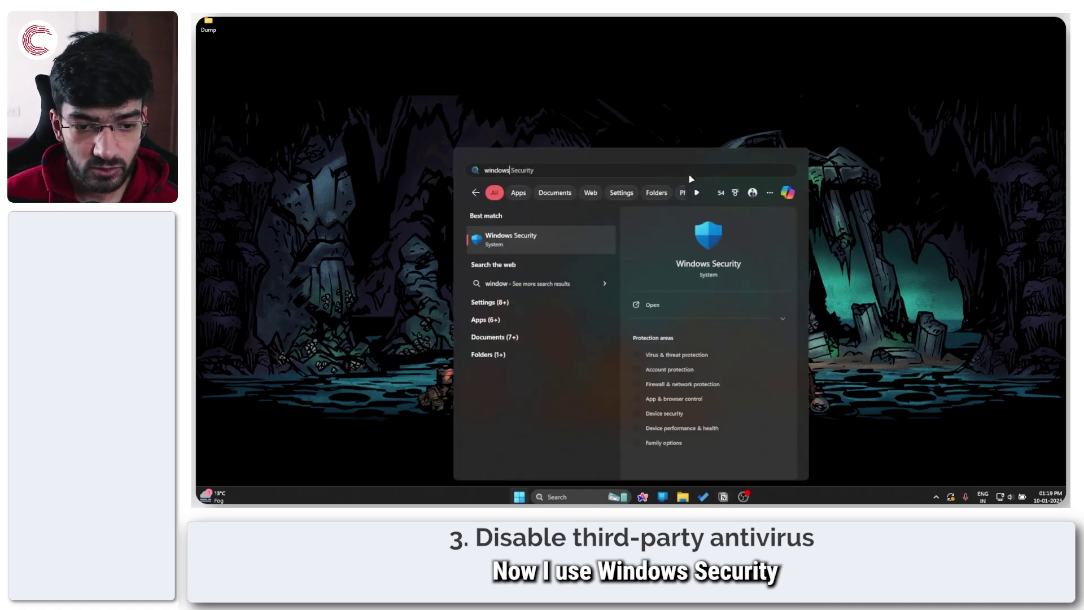
key("Return")
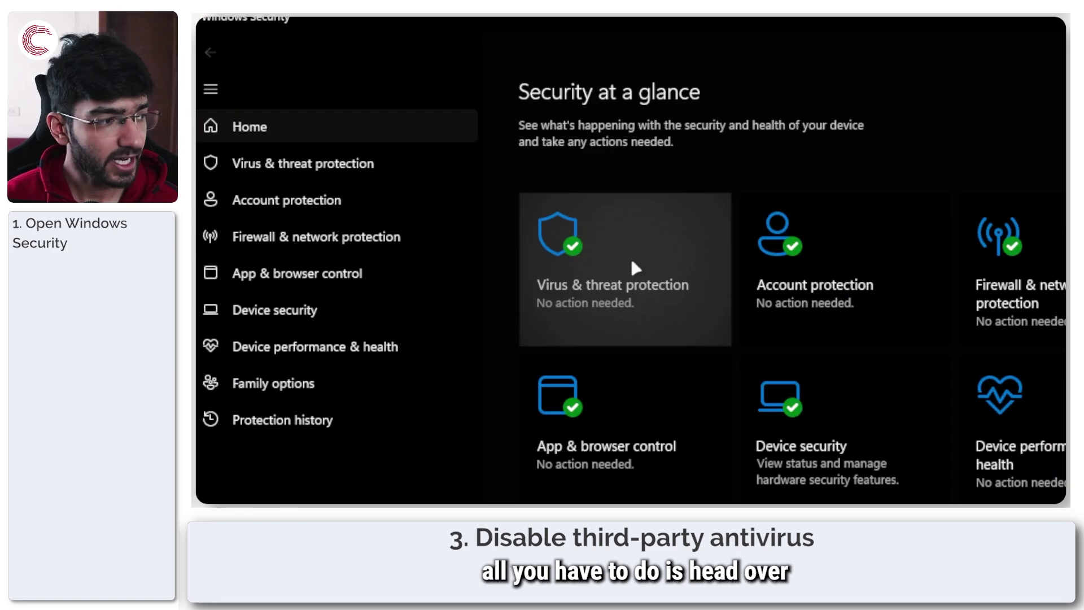
left_click(640, 264)
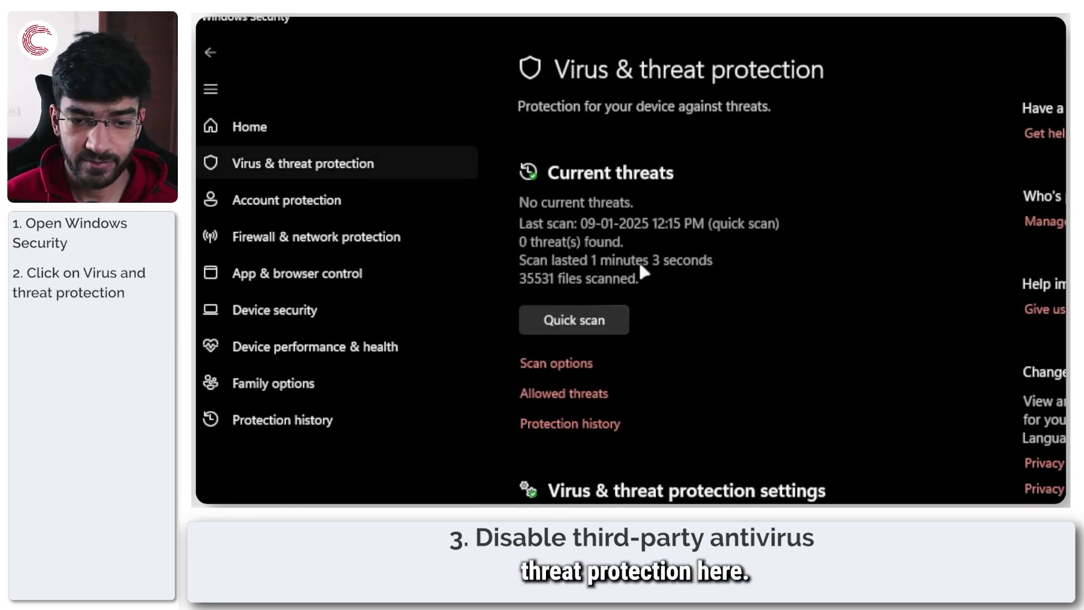
Switch Real-time protection to On under Manage settings and scroll down to Exclusions.
scroll(642, 274, "down", 2)
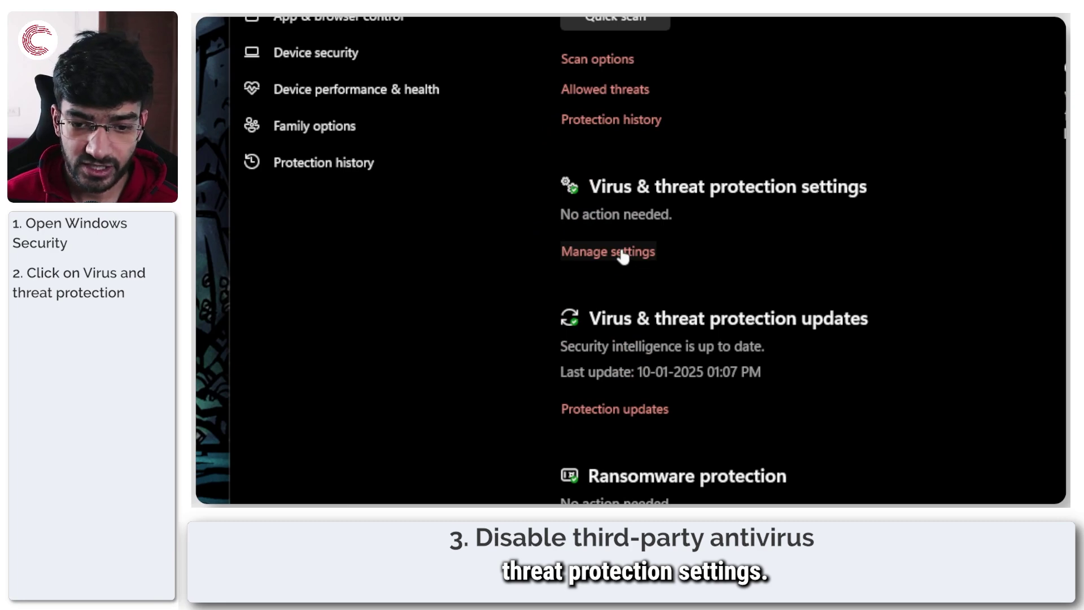
left_click(624, 253)
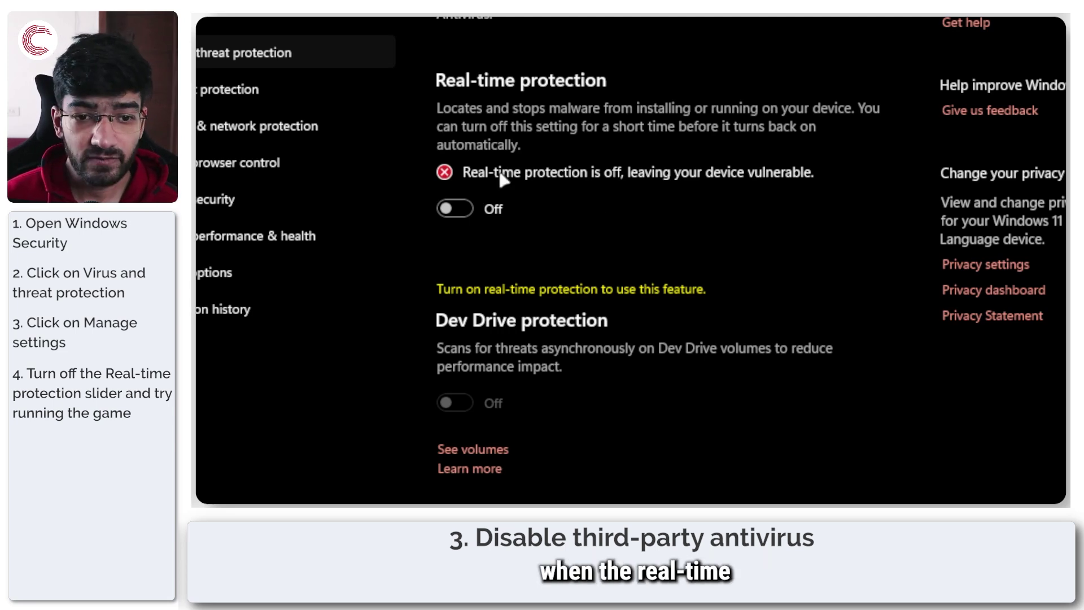
left_click(467, 208)
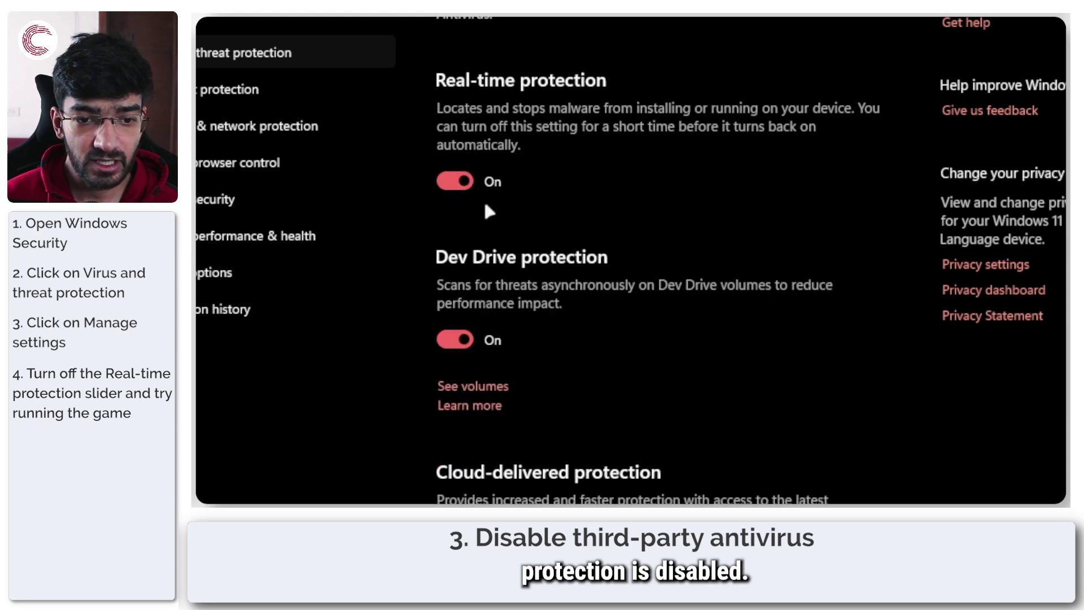
scroll(610, 216, "down", 10)
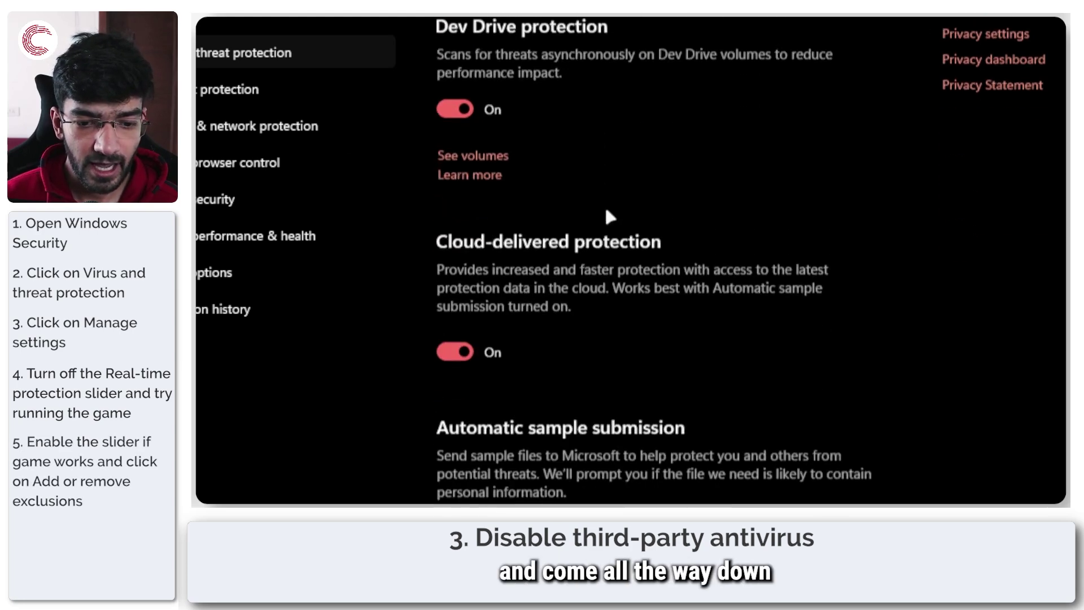
scroll(610, 218, "down", 1)
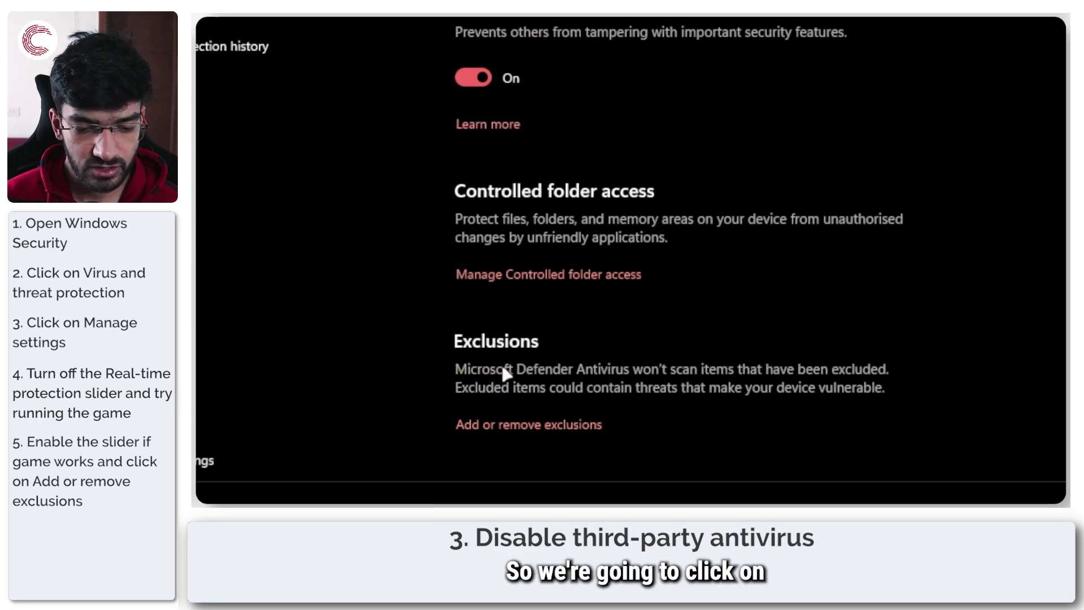
Begin adding a folder exclusion and browse to the Library (D:) drive.
left_click(518, 429)
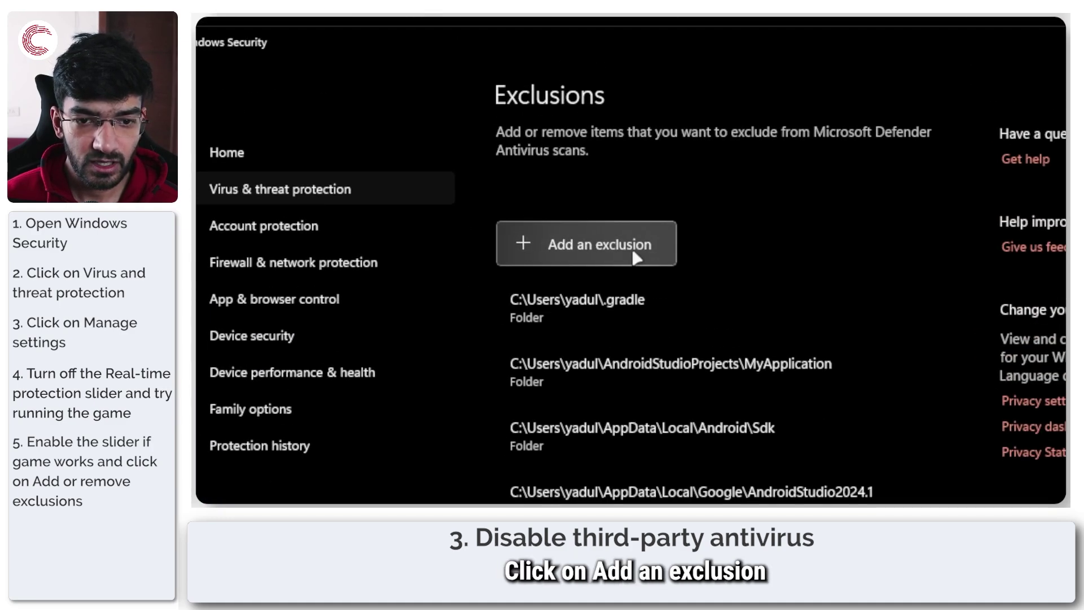
left_click(636, 257)
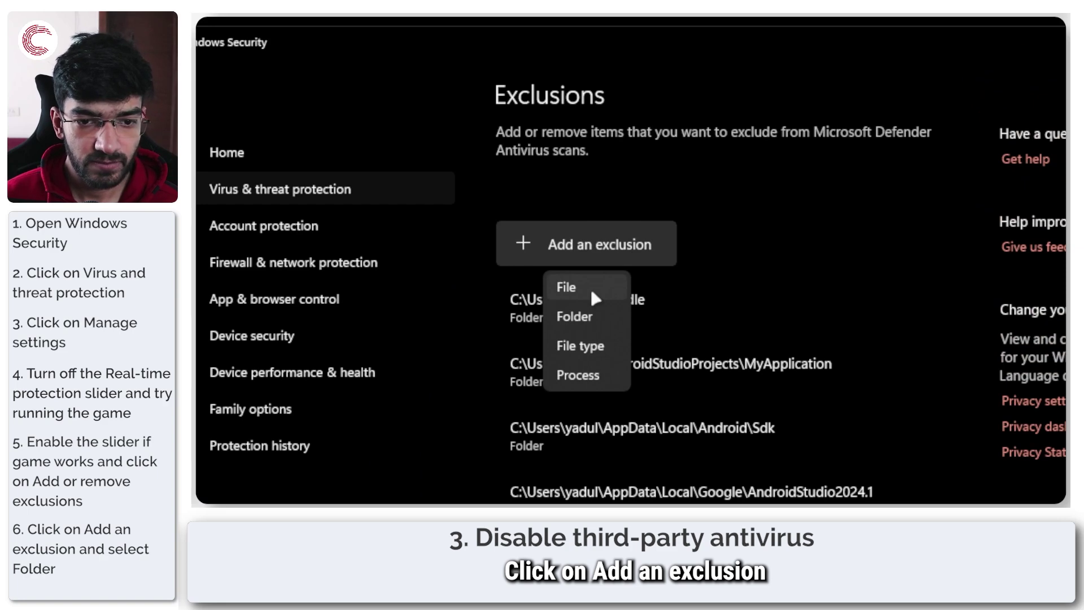
left_click(587, 319)
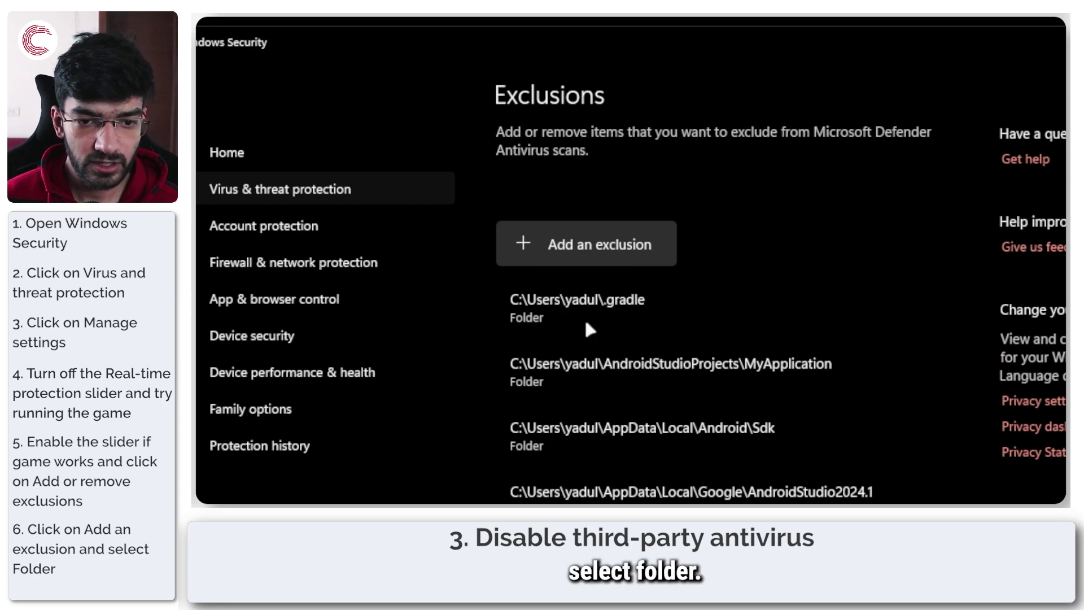
scroll(635, 274, "down", 1)
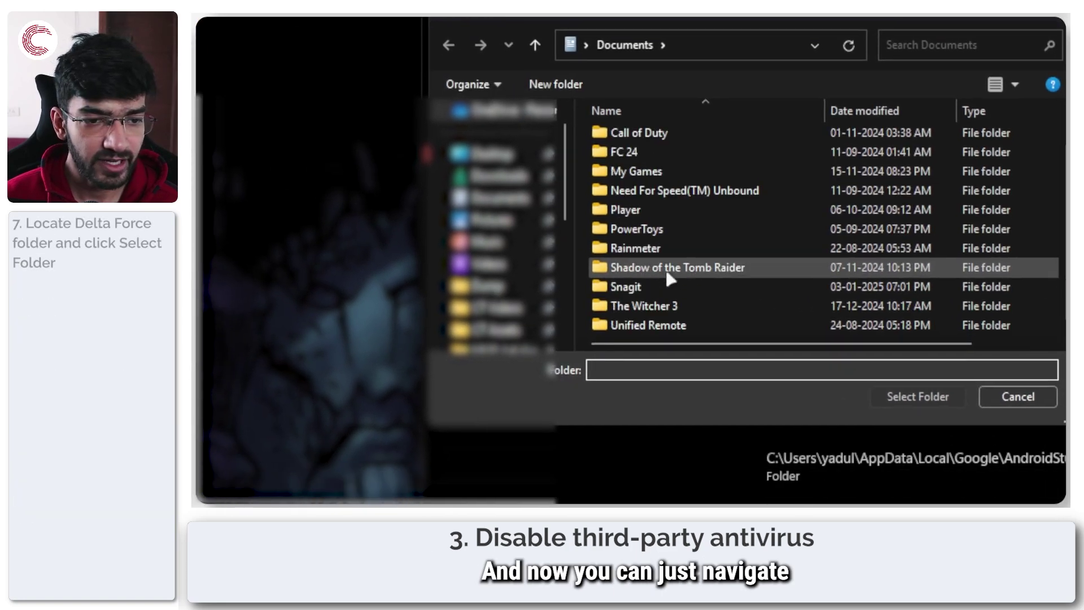
scroll(486, 282, "down", 5)
left_click(497, 264)
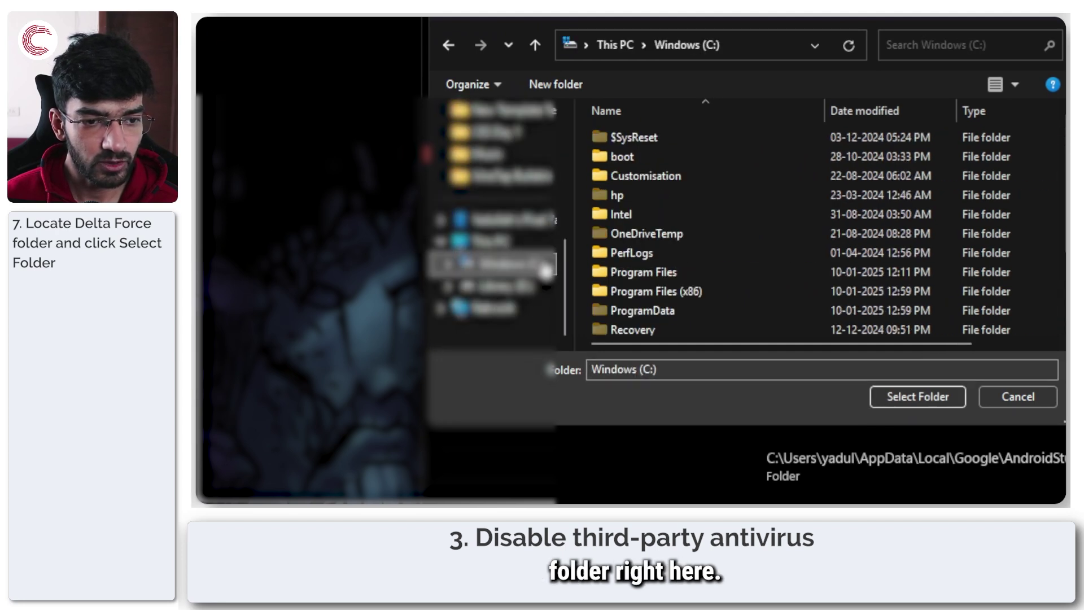
scroll(770, 226, "down", 2)
left_click(506, 285)
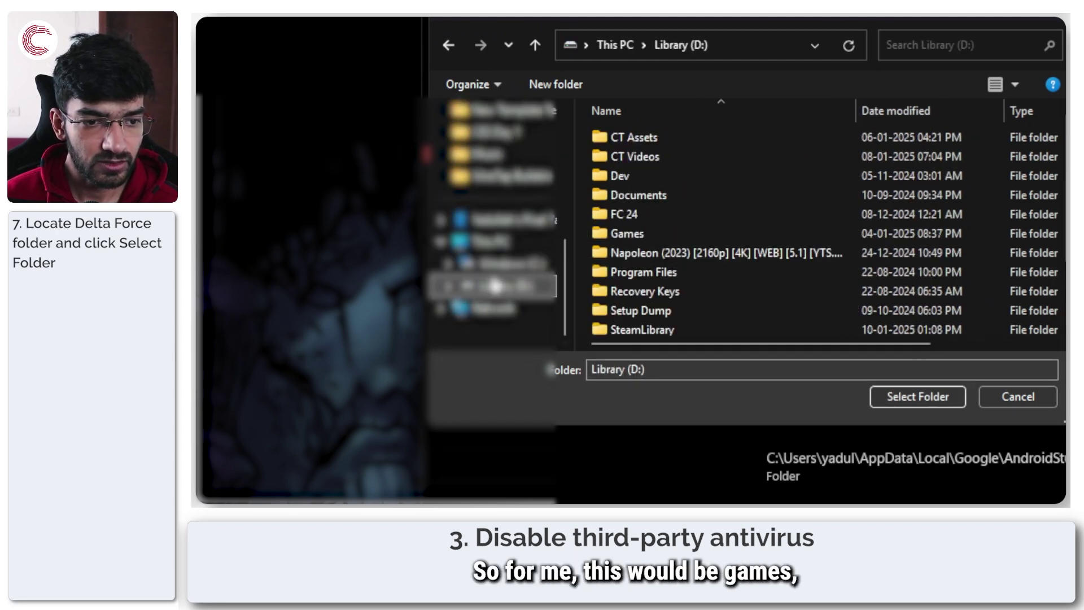
Look through the Games, Xbox Games and EA Games folders on D: for the game.
double_click(788, 232)
double_click(774, 195)
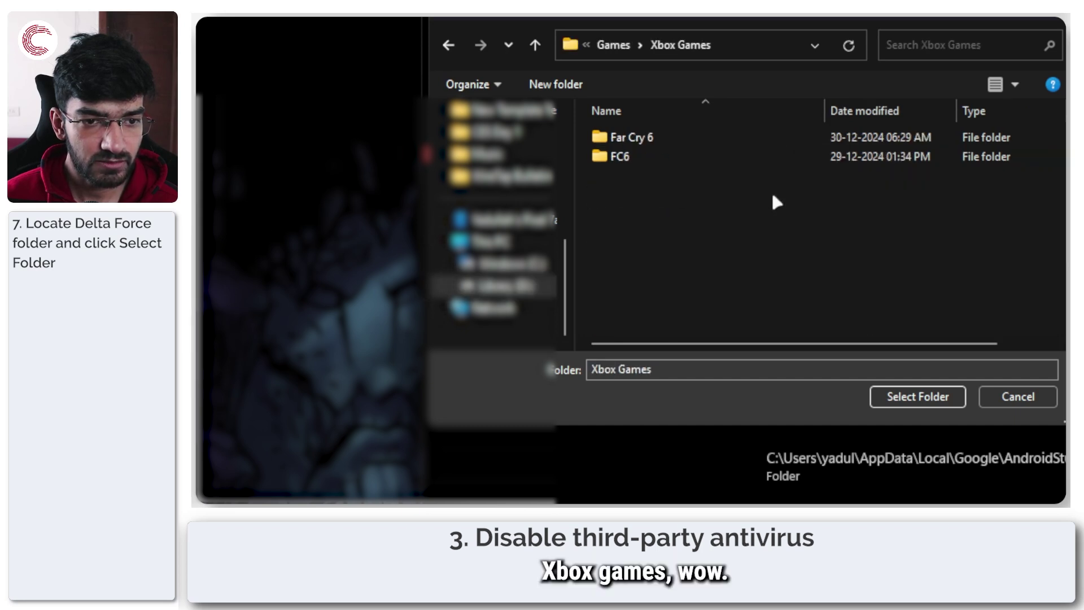
left_click(612, 44)
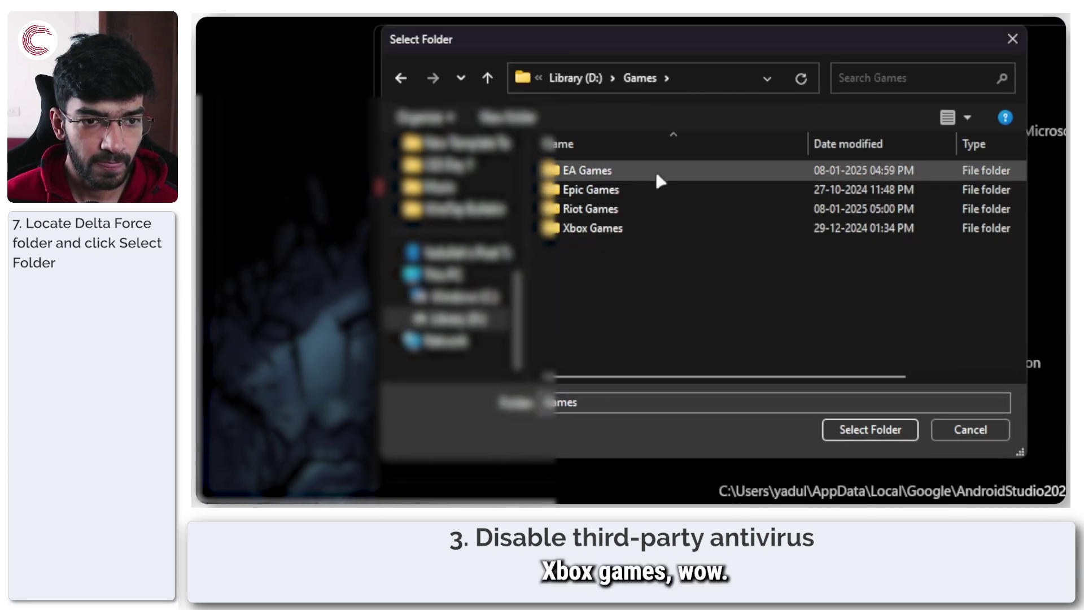
double_click(669, 173)
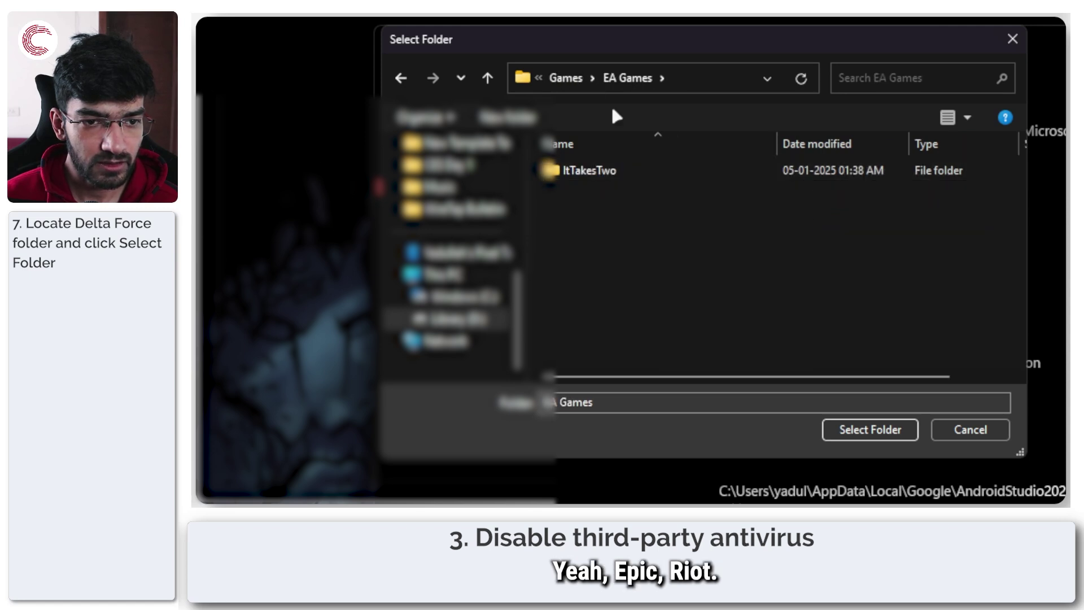
left_click(571, 78)
left_click(576, 78)
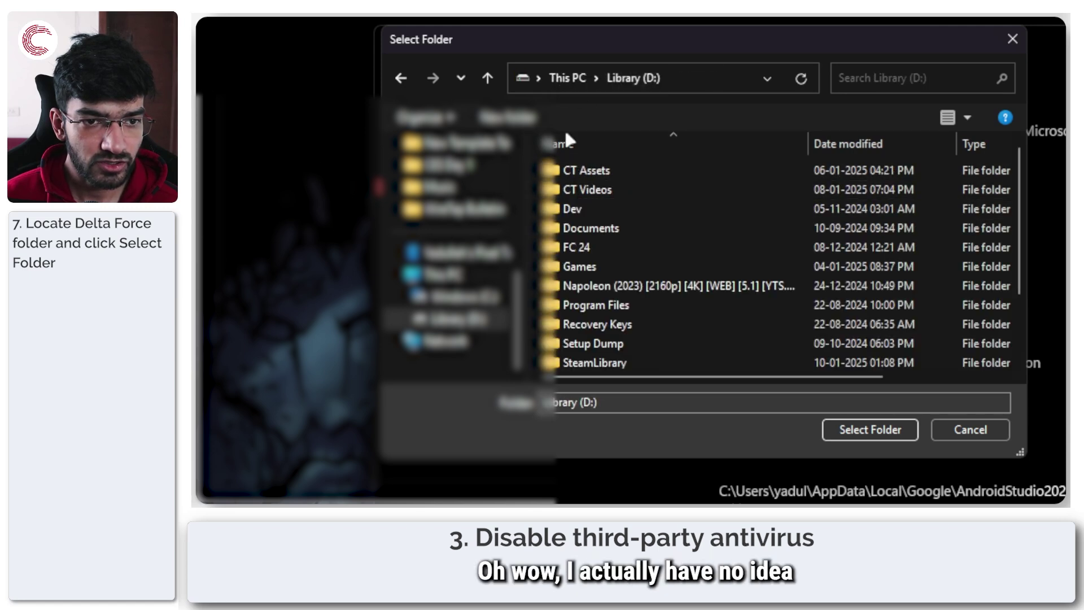
Select D:\SteamLibrary\steamapps\common\Delta Force as the excluded folder.
scroll(663, 316, "down", 1)
left_click(667, 319)
double_click(669, 319)
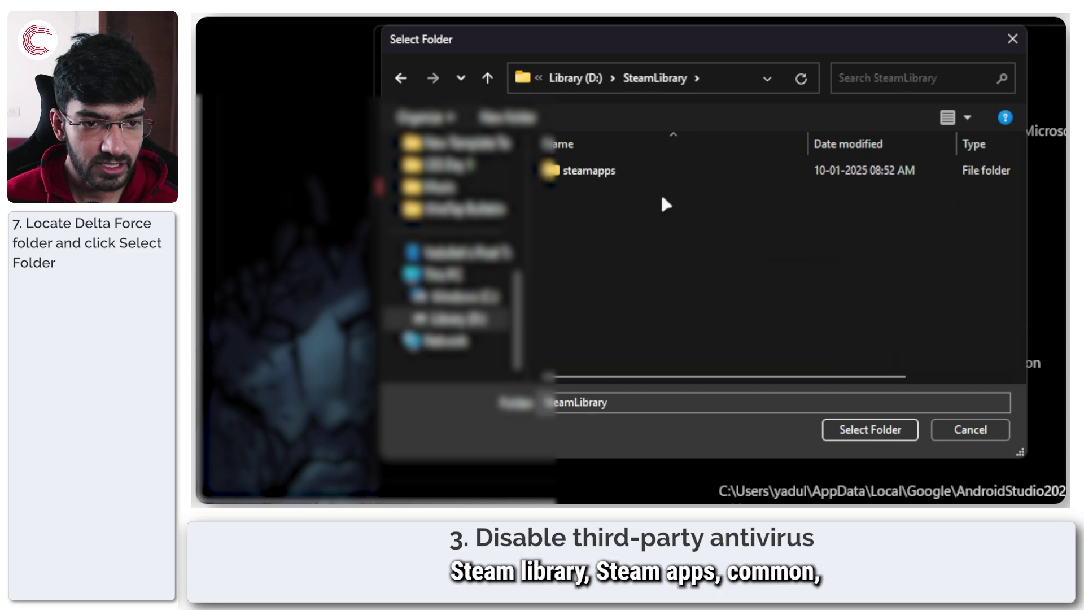
double_click(658, 171)
double_click(659, 171)
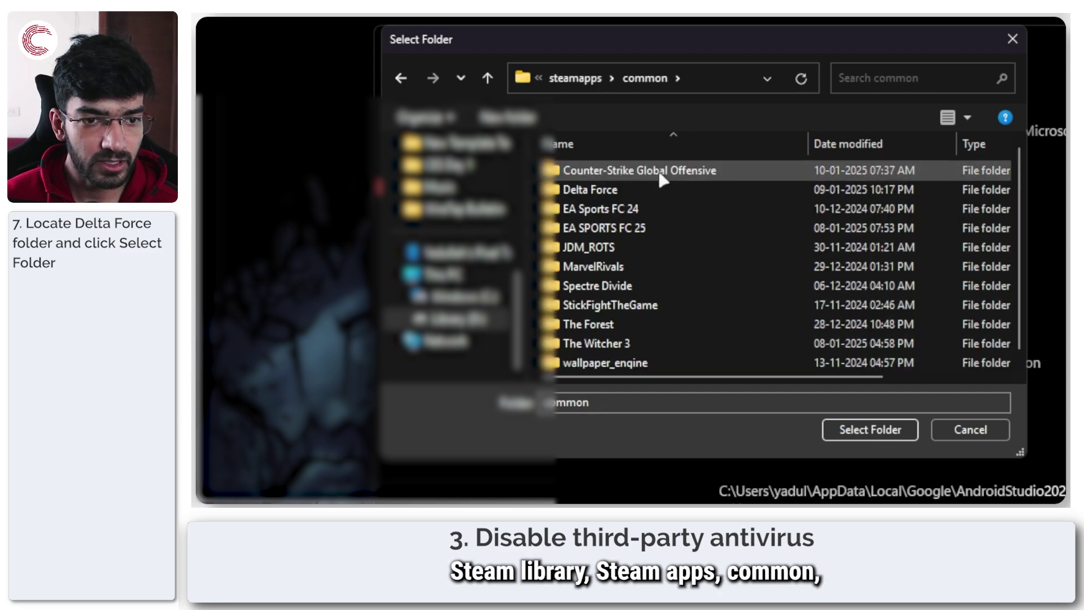
left_click(663, 182)
left_click(881, 435)
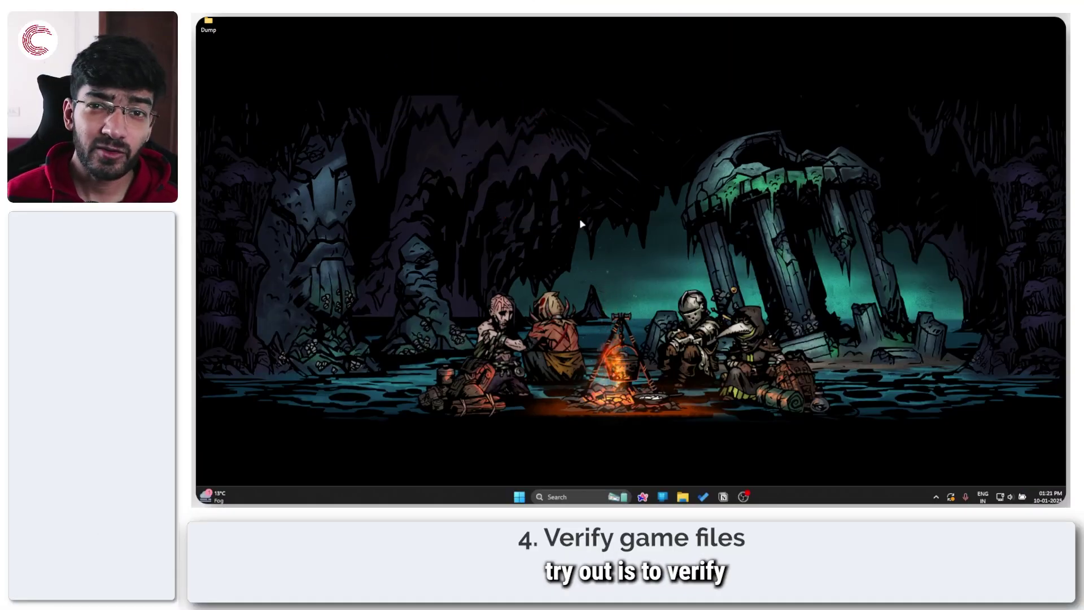
Launch Steam from a 'steam' search and go to the game Library.
key("super")
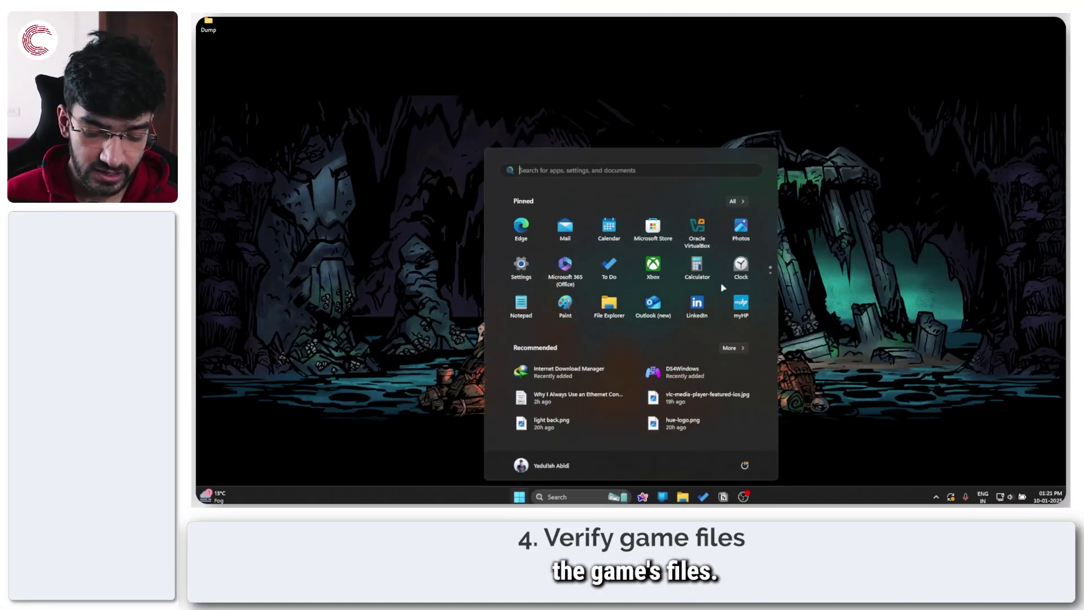
type("steam")
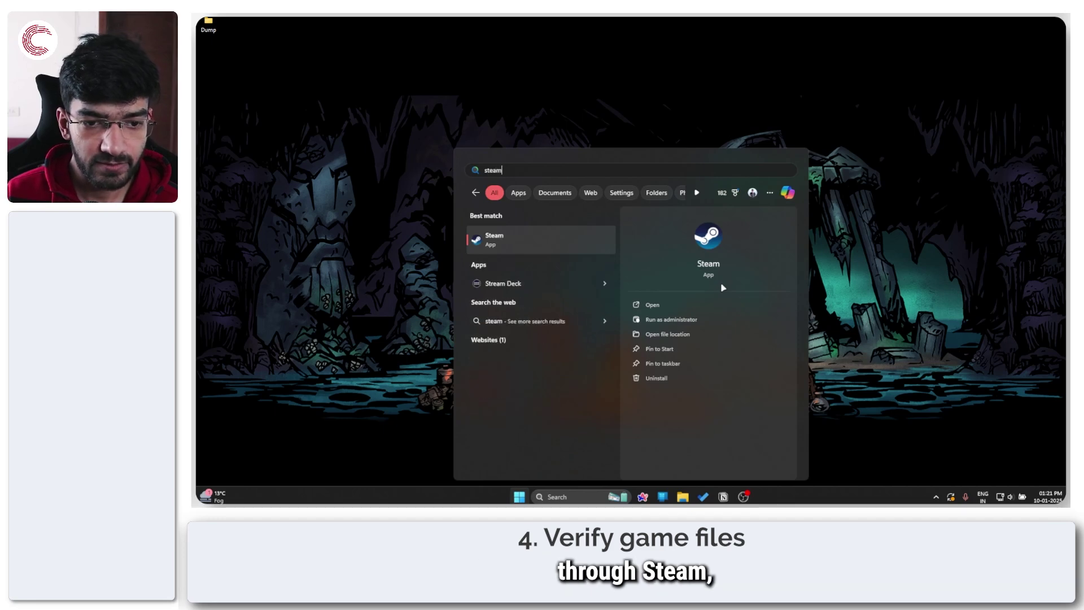
key("Return")
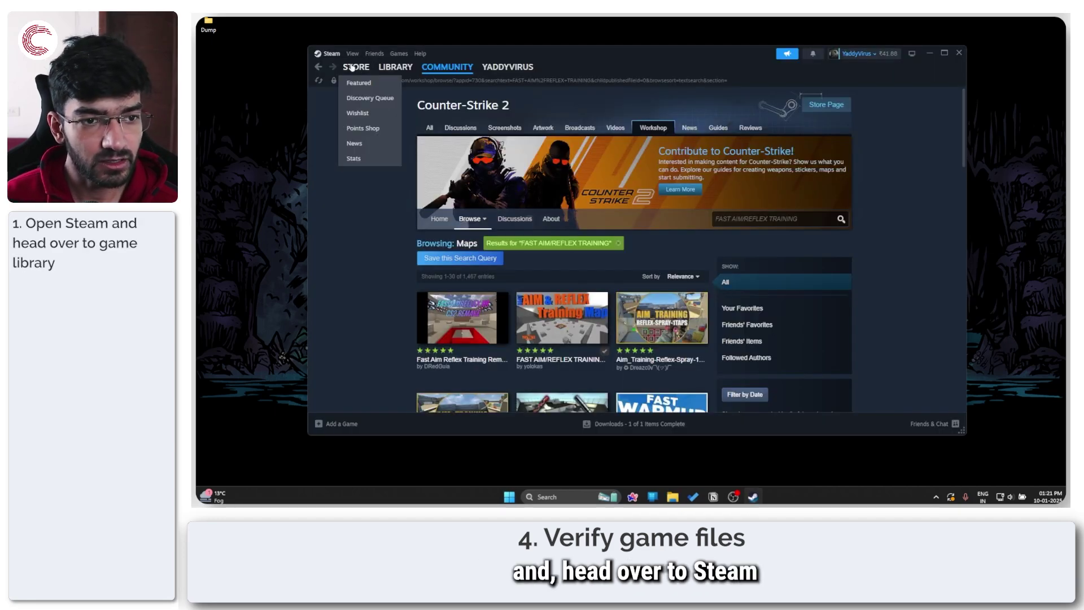
left_click(356, 67)
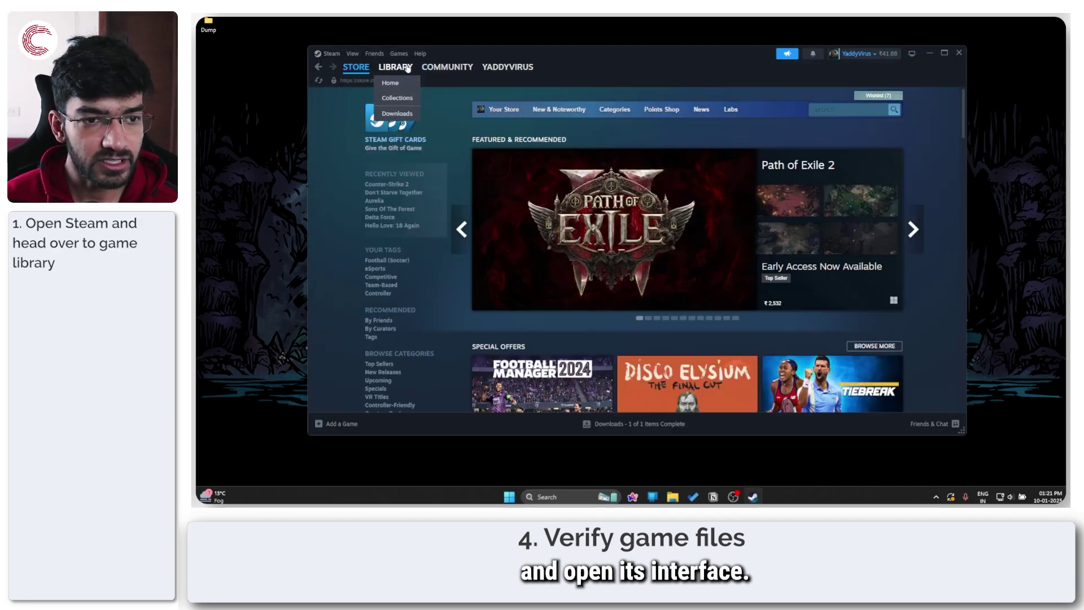
left_click(407, 68)
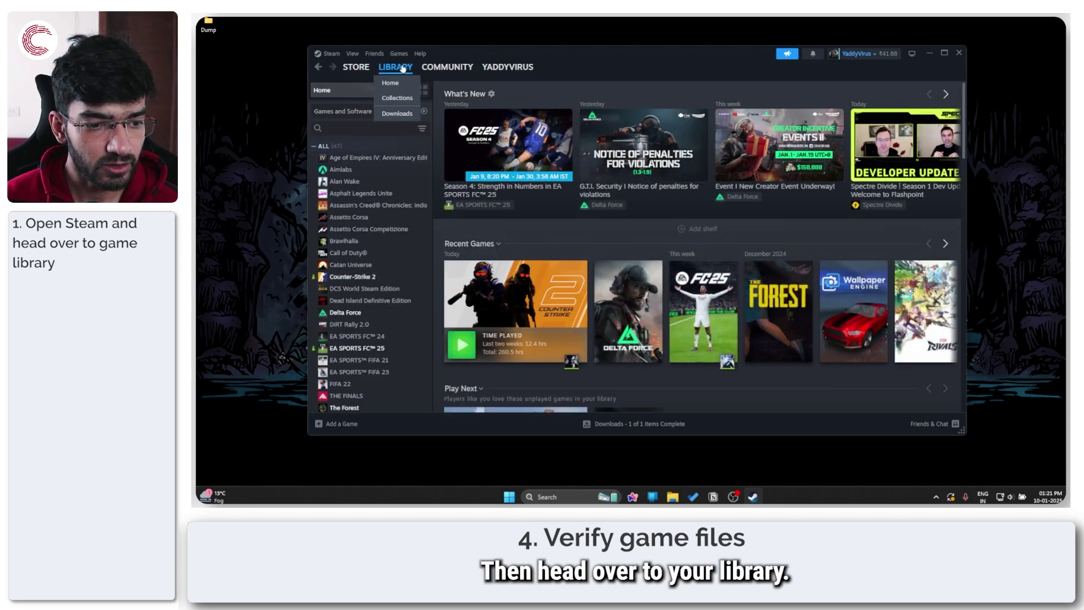
scroll(378, 258, "down", 2)
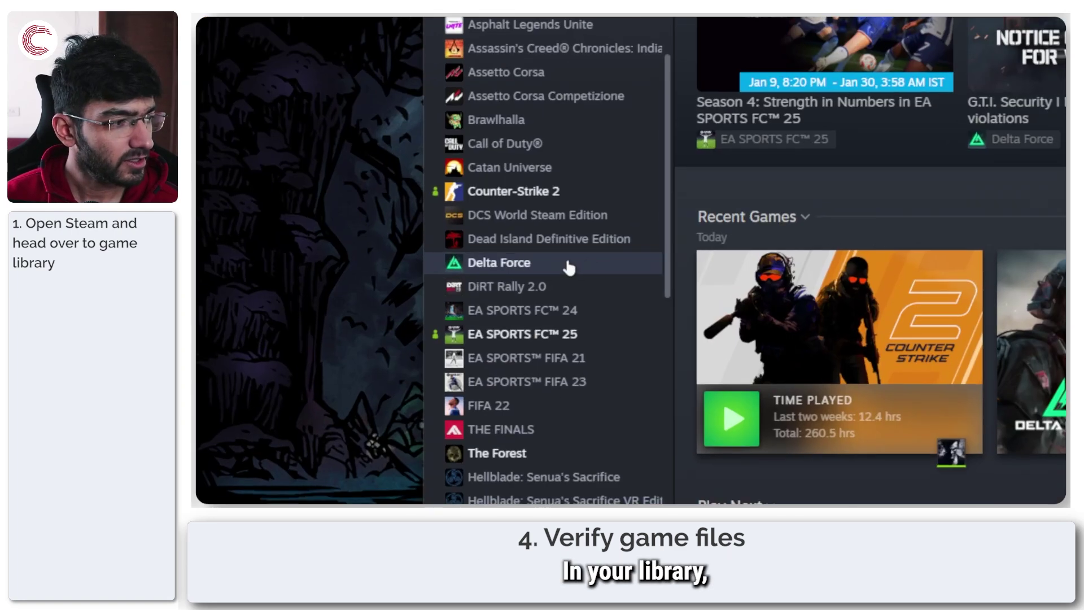
Run Verify integrity of game files on Delta Force's Installed Files in Properties.
right_click(567, 263)
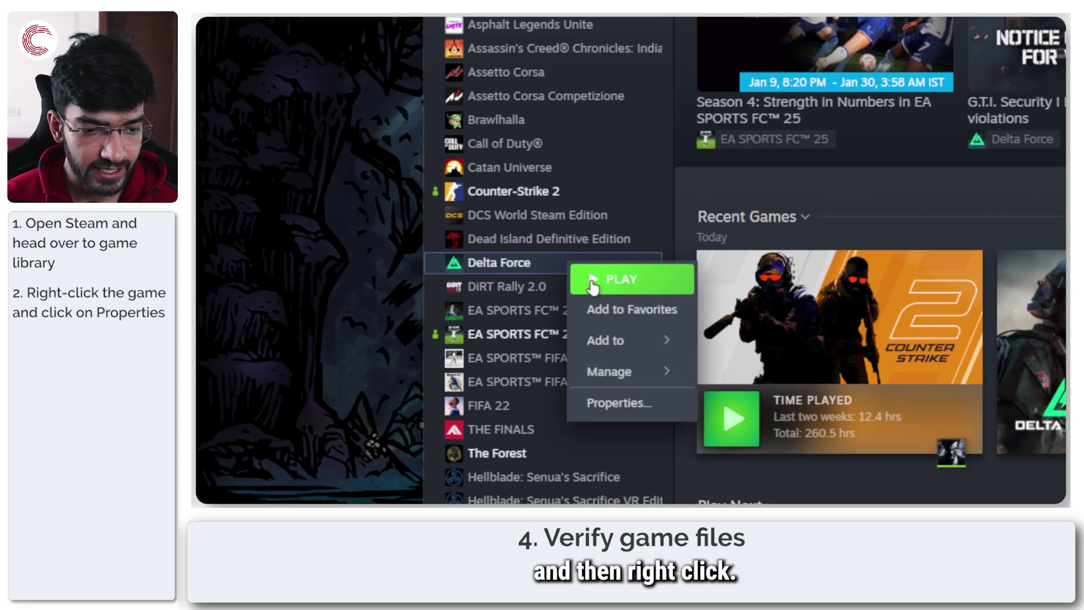
left_click(642, 403)
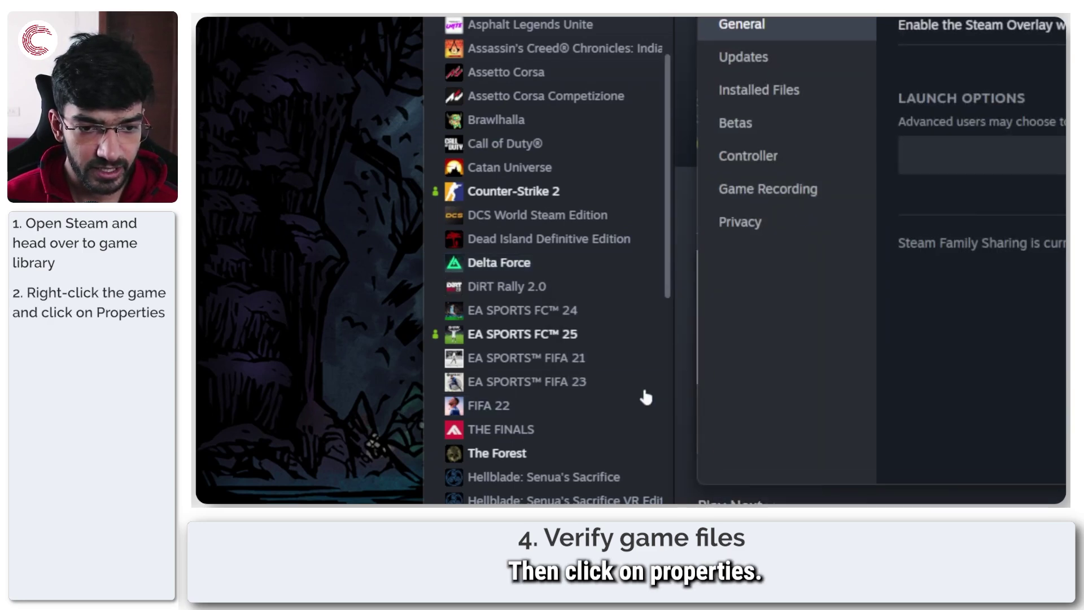
left_click(817, 91)
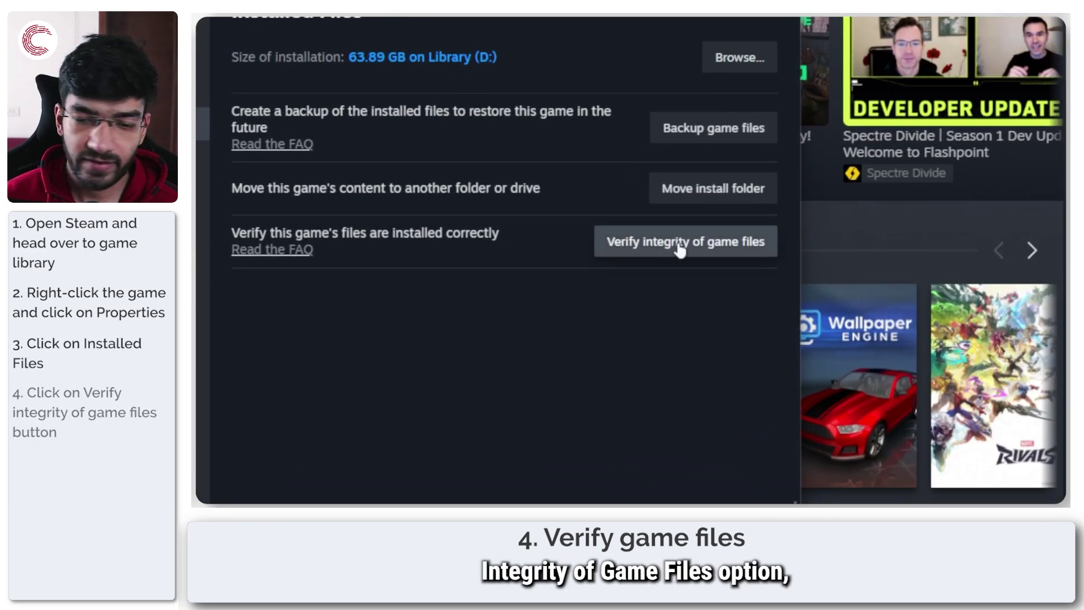
left_click(678, 247)
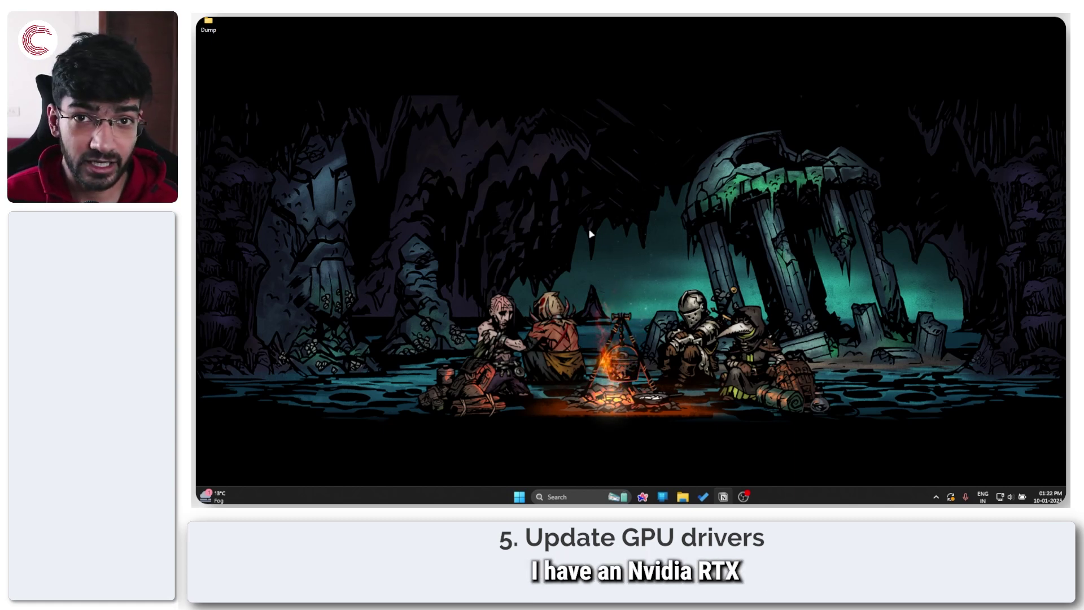
Launch the NVIDIA app, check driver updates, and keep Game Ready Driver 566.36 selected.
key("super")
type("nvid")
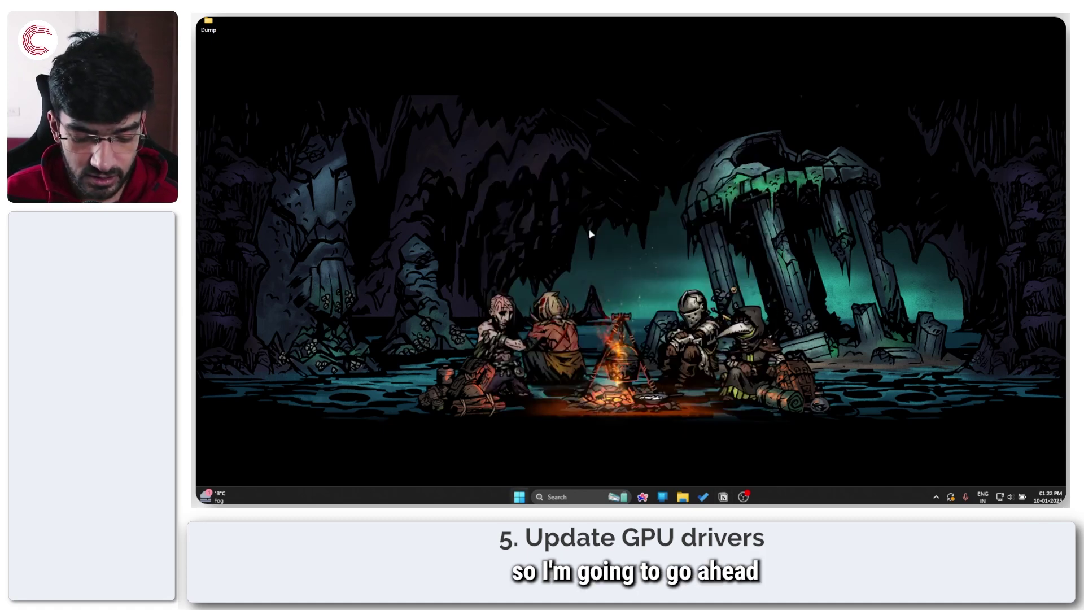
key("Return")
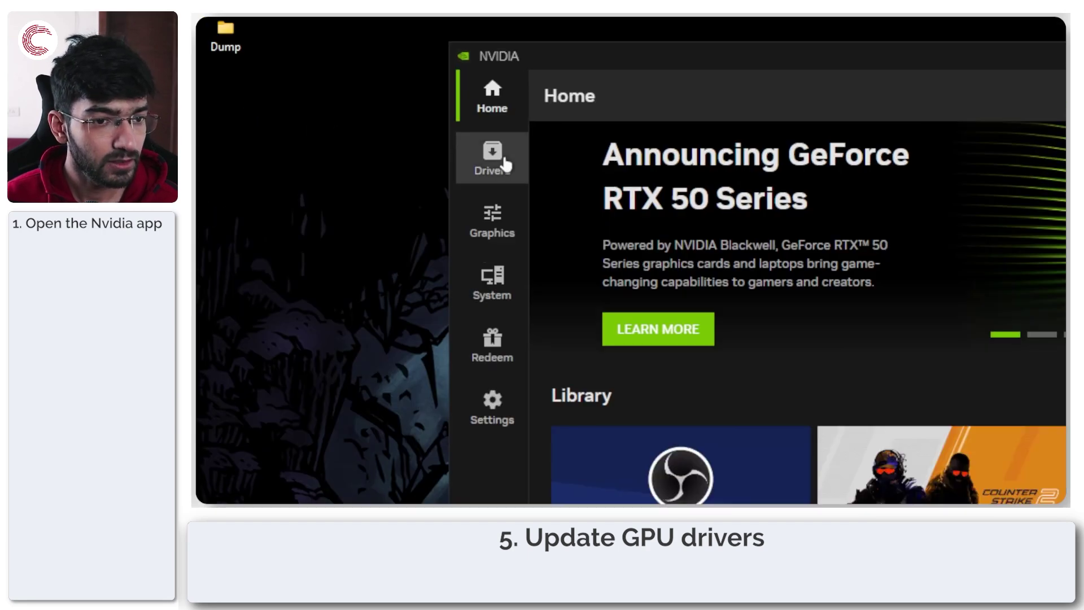
left_click(504, 164)
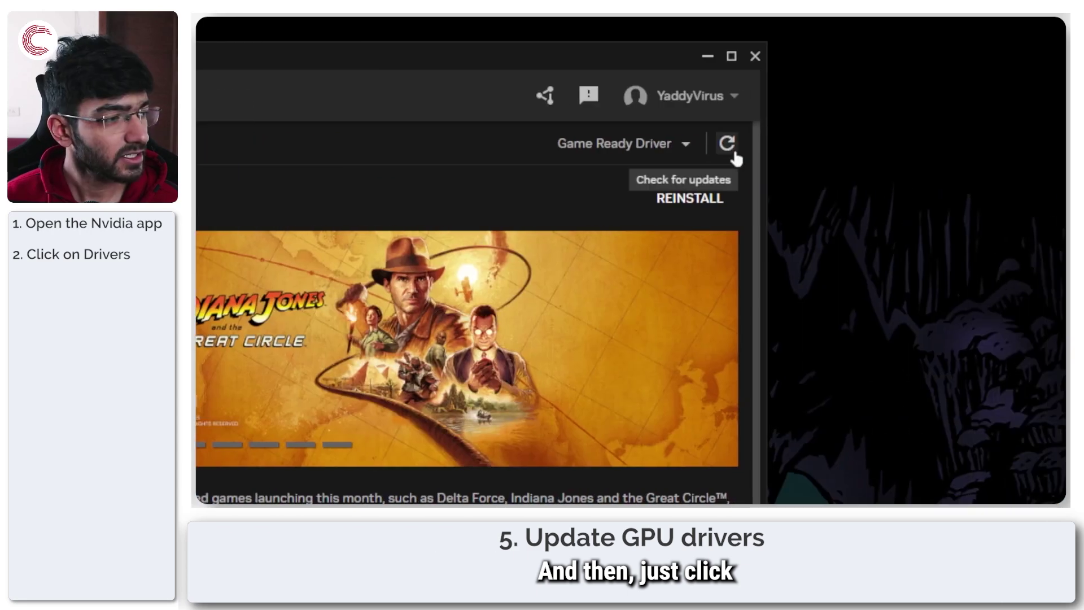
left_click(728, 144)
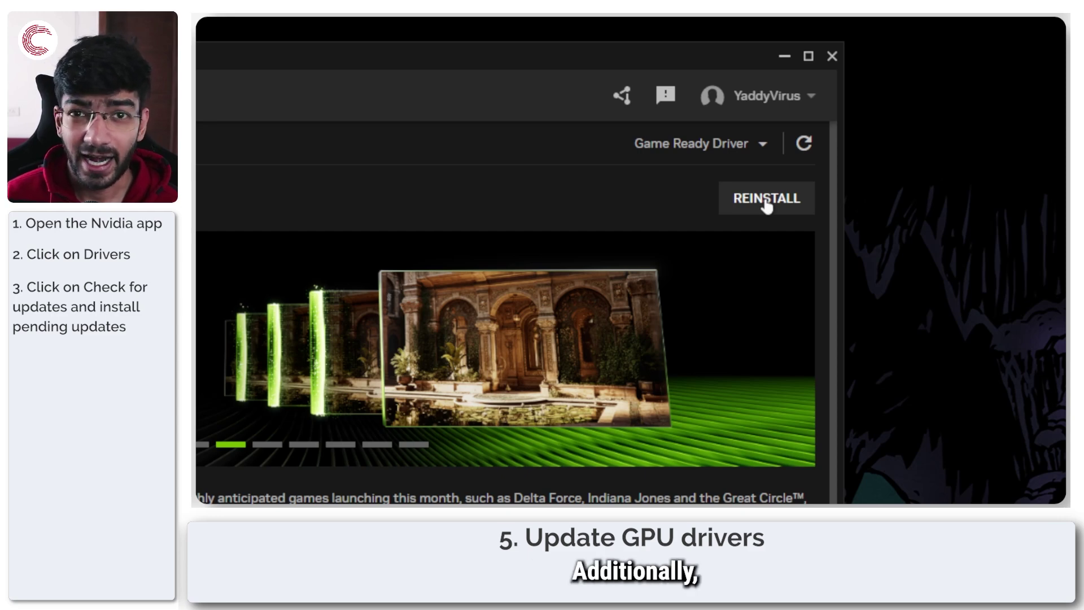
left_click(709, 138)
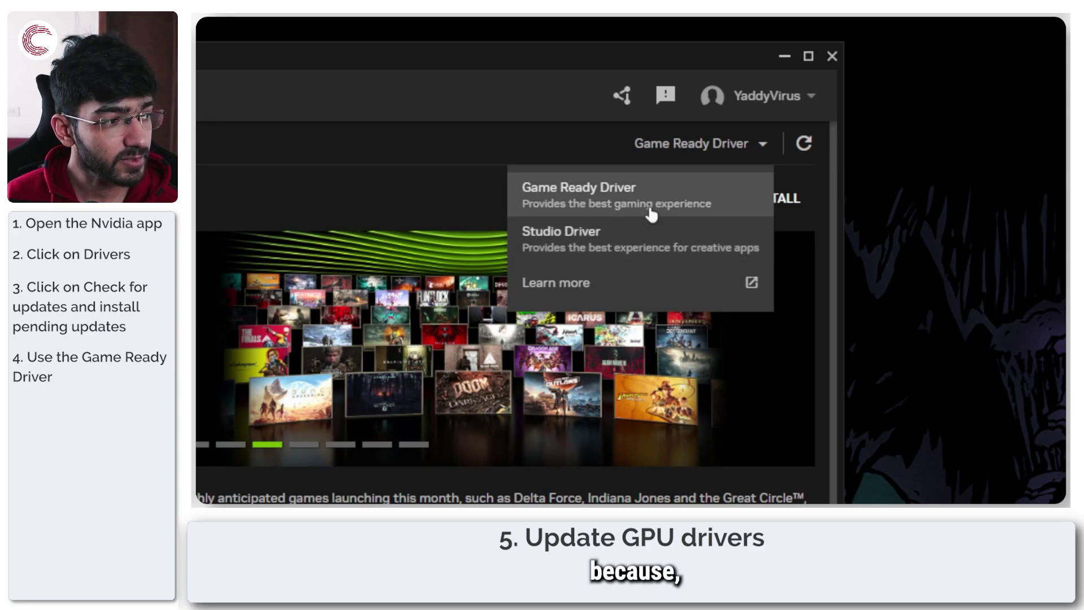
left_click(699, 185)
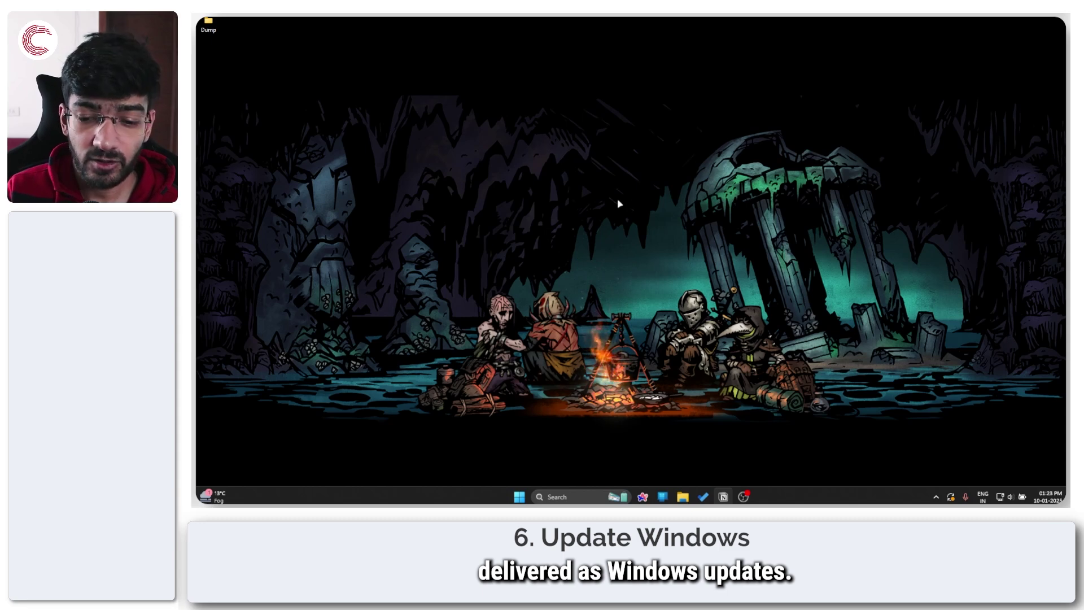
Open Settings with Win+I and go to the Windows Update page.
key("super+i")
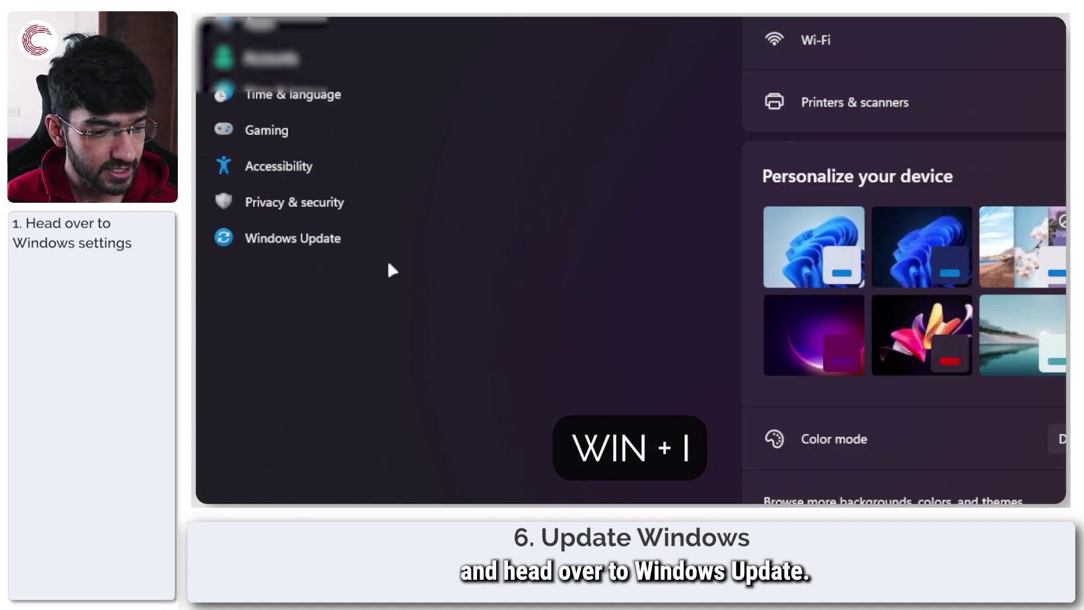
left_click(285, 314)
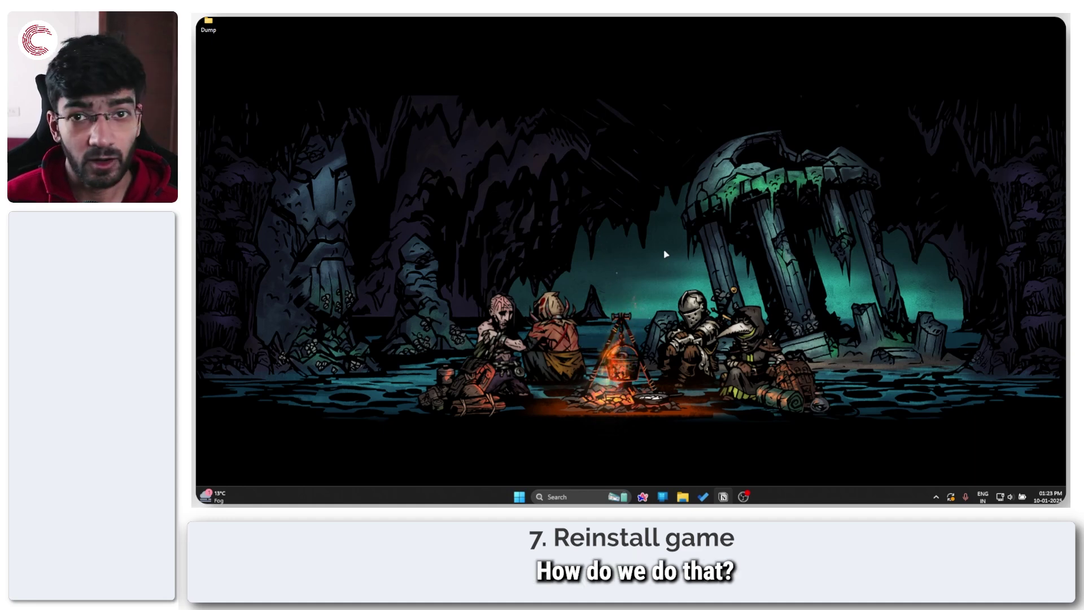
Launch Steam from Start search and open Delta Force's library page.
key("super")
type("steam")
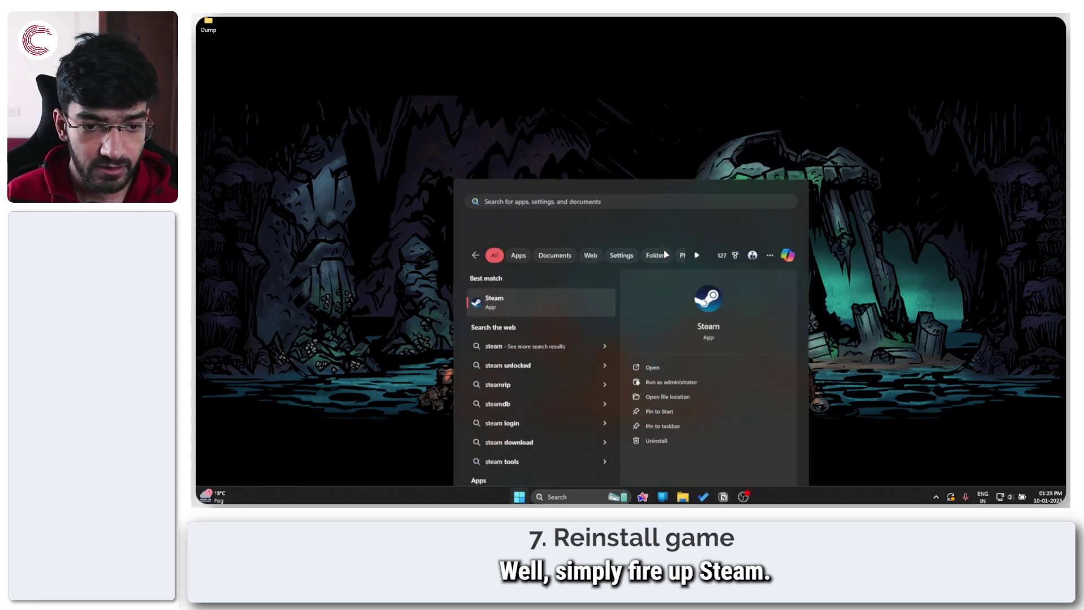
key("Return")
mouse_move(388, 71)
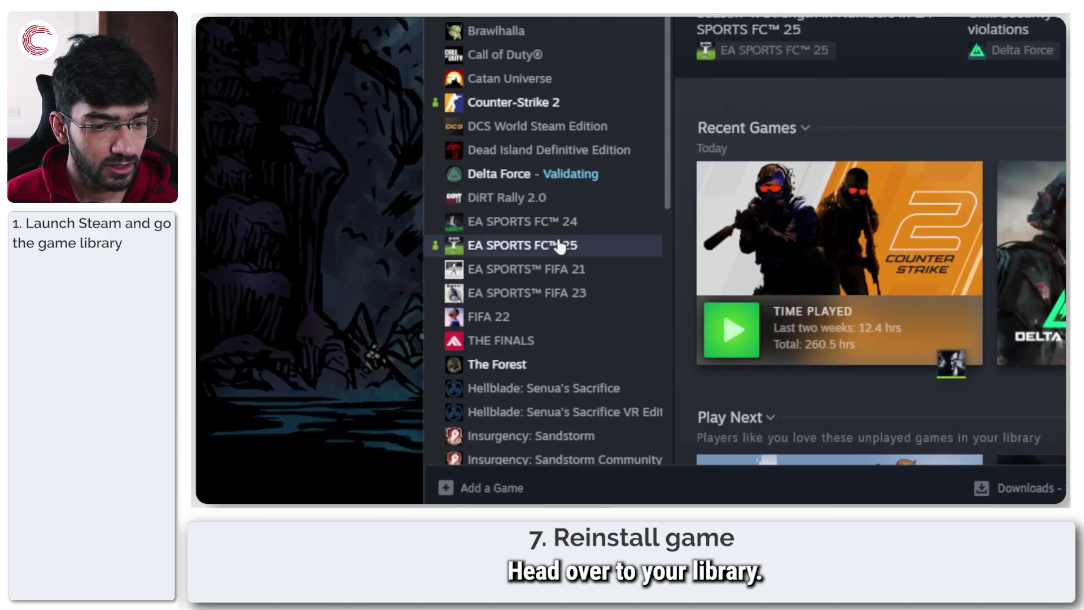
left_click(523, 178)
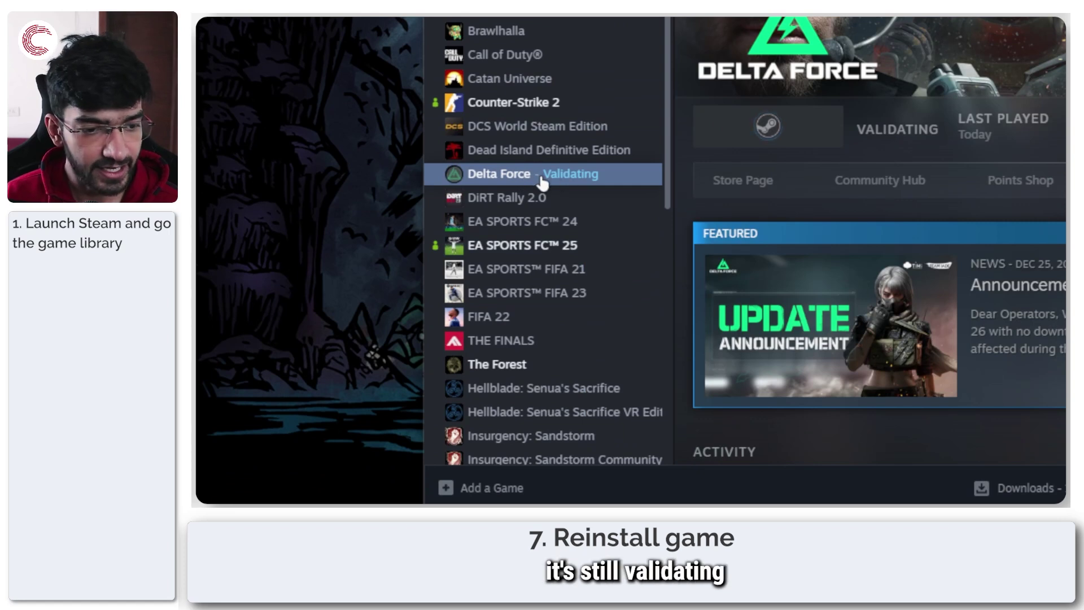
Bring up Delta Force's Manage > Uninstall prompt, then dismiss it without uninstalling.
right_click(519, 180)
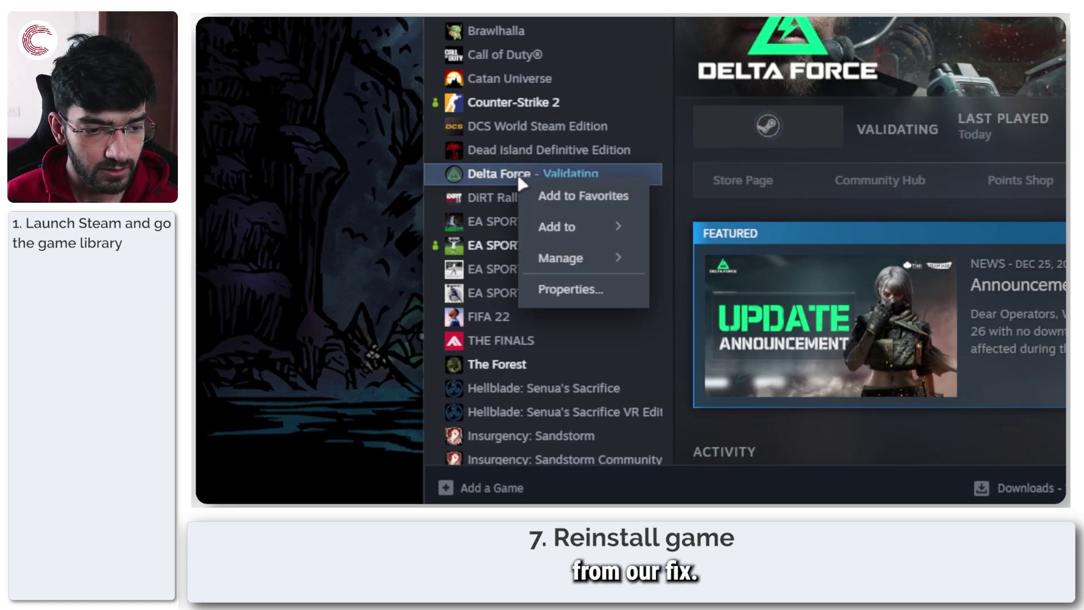
mouse_move(592, 269)
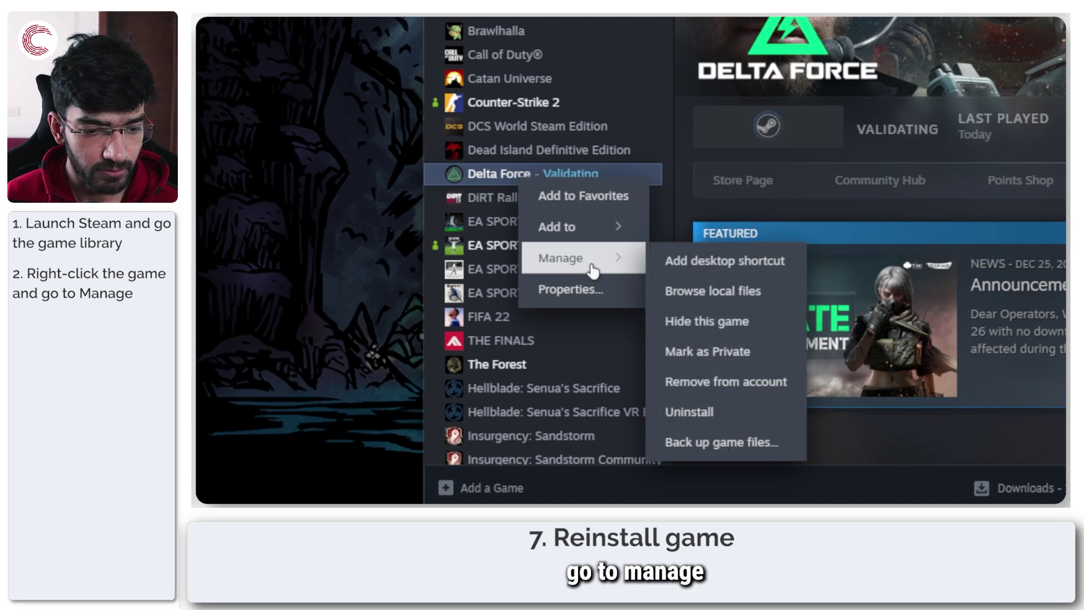
left_click(735, 415)
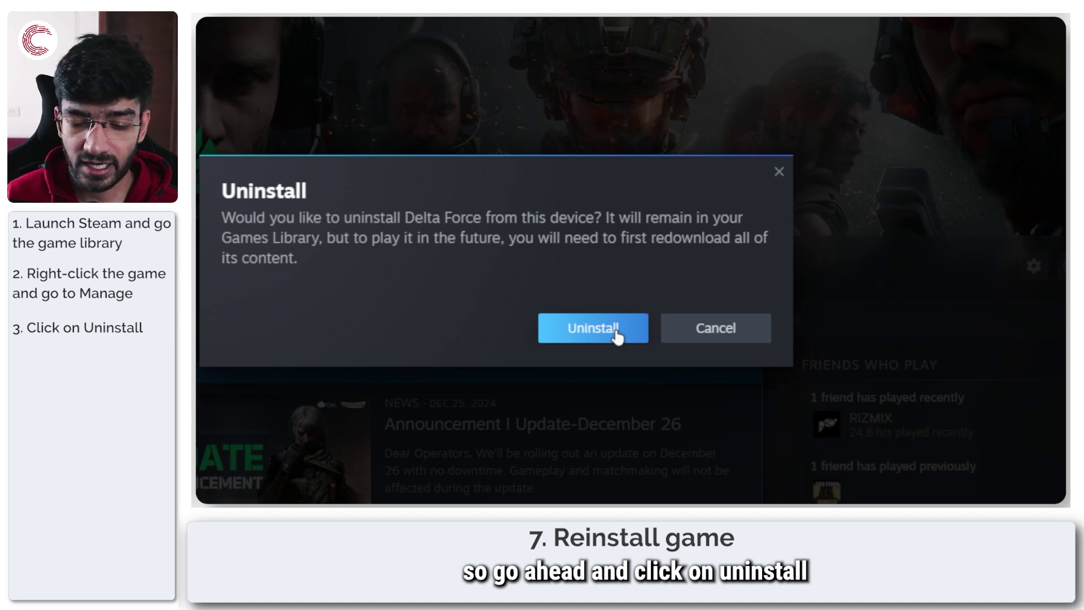
left_click(686, 330)
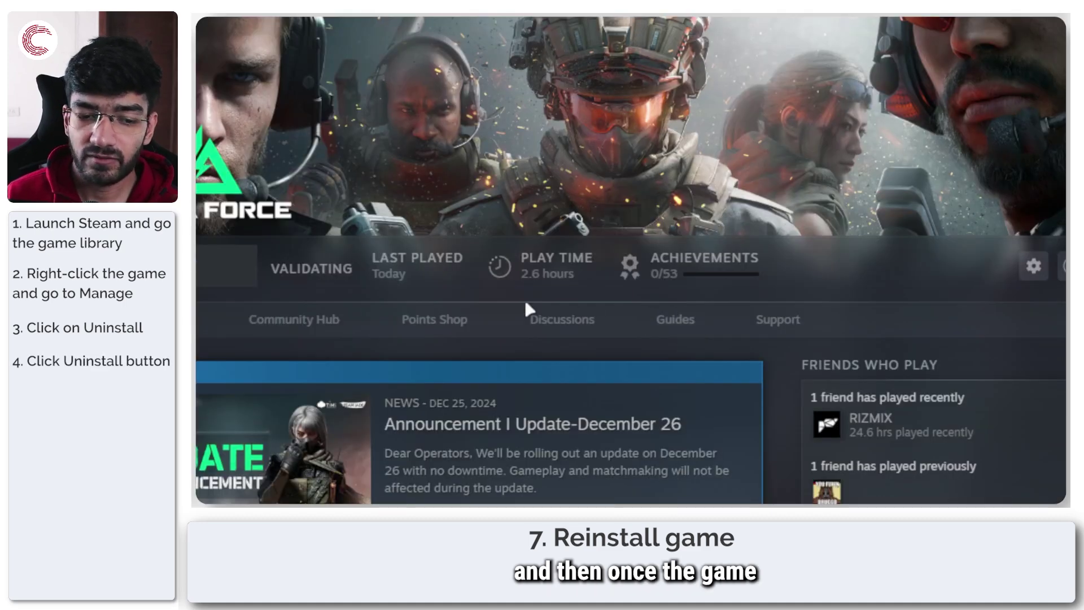